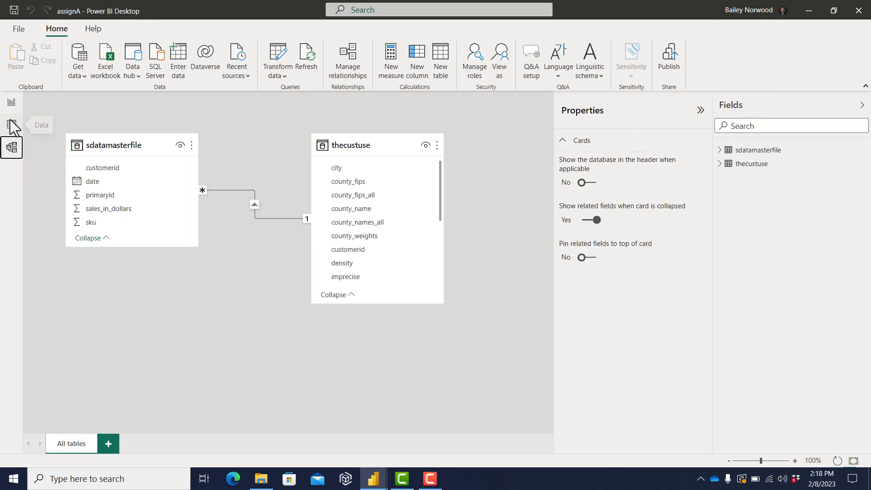
Step: Create a calculated table with the formula calendar = CALENDARAUTO()
{"action": "left_click", "coordinate": [11, 125]}
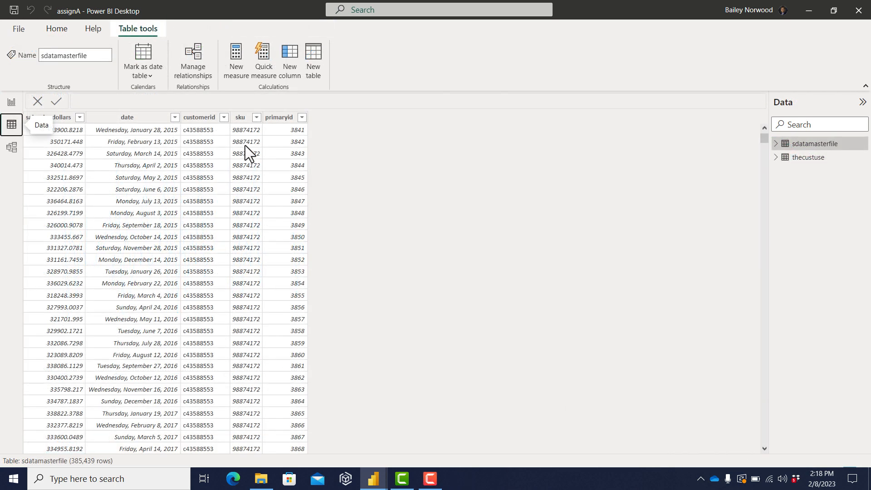
{"action": "left_click", "coordinate": [320, 58]}
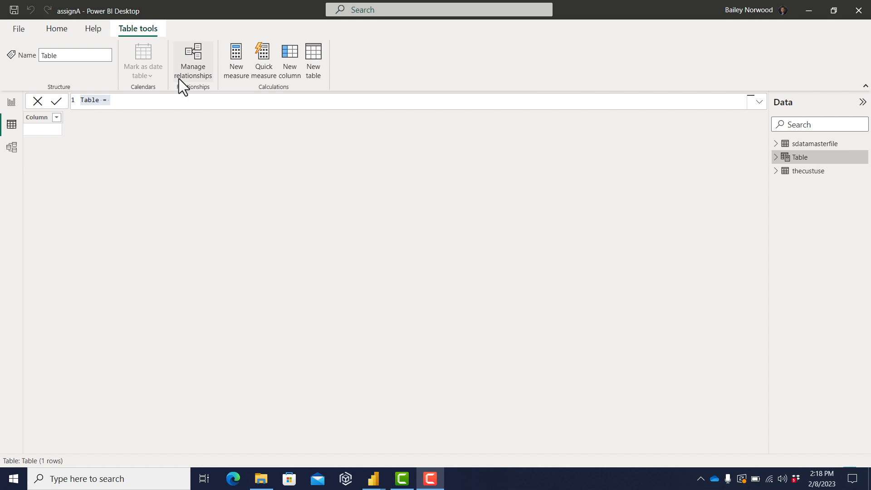
{"action": "left_click", "coordinate": [158, 103]}
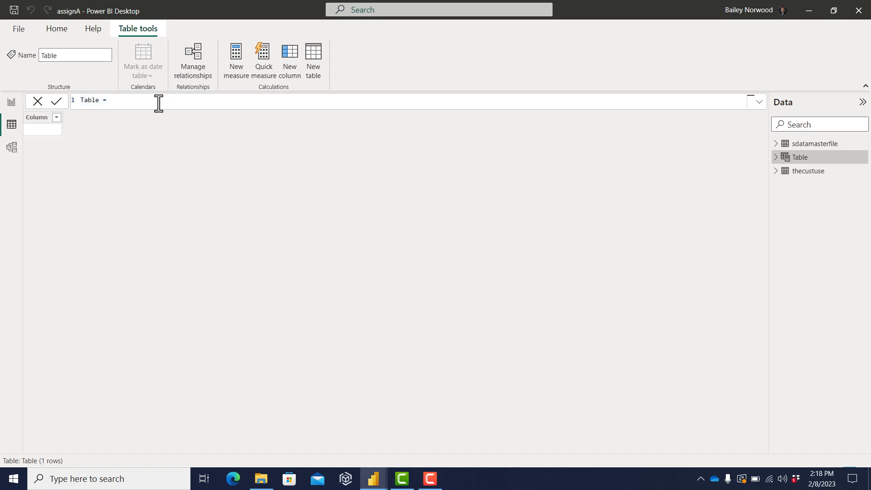
{"action": "key", "text": "BackSpace"}
{"action": "key", "text": "BackSpace"}
{"action": "key", "text": "BackSpace"}
{"action": "key", "text": "BackSpace"}
{"action": "key", "text": "BackSpace"}
{"action": "key", "text": "BackSpace"}
{"action": "key", "text": "BackSpace"}
{"action": "type", "text": "calendar"}
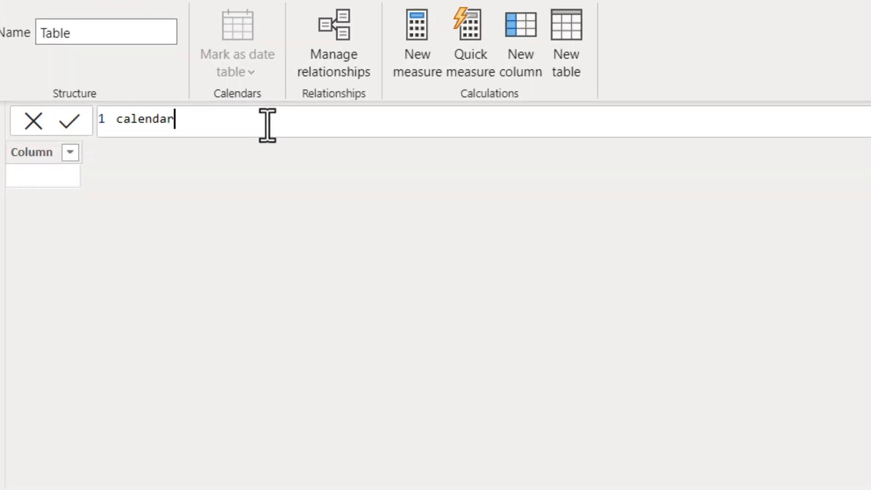
{"action": "type", "text": "=calen"}
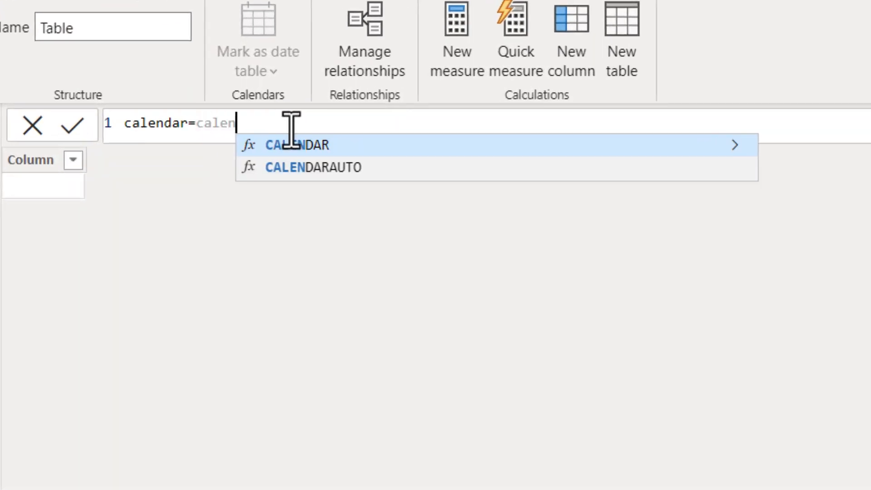
{"action": "type", "text": "dar"}
{"action": "left_click", "coordinate": [341, 167]}
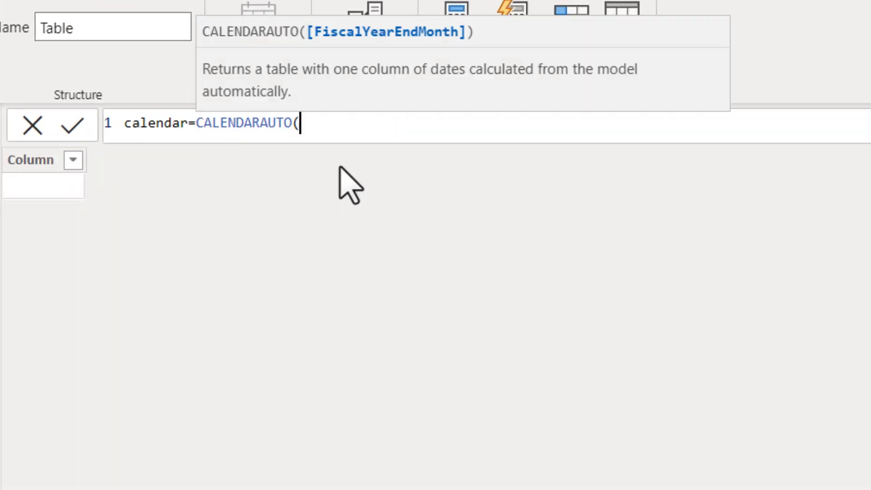
{"action": "type", "text": ")"}
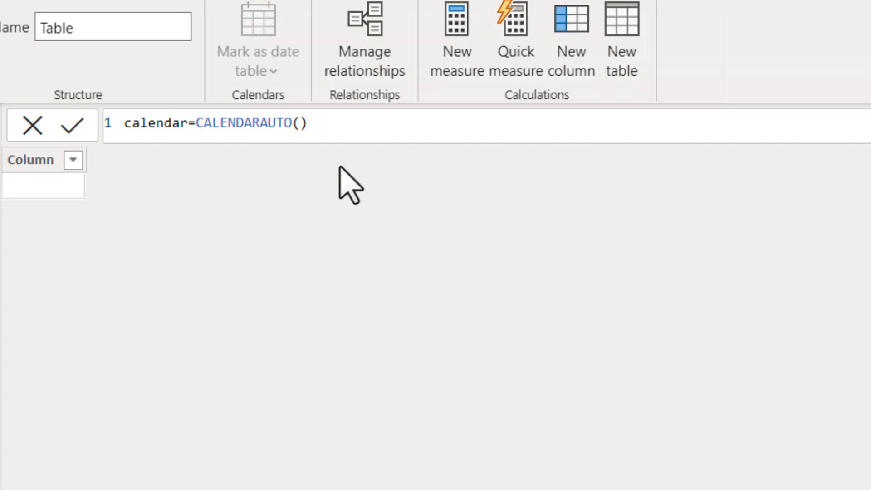
{"action": "key", "text": "Return"}
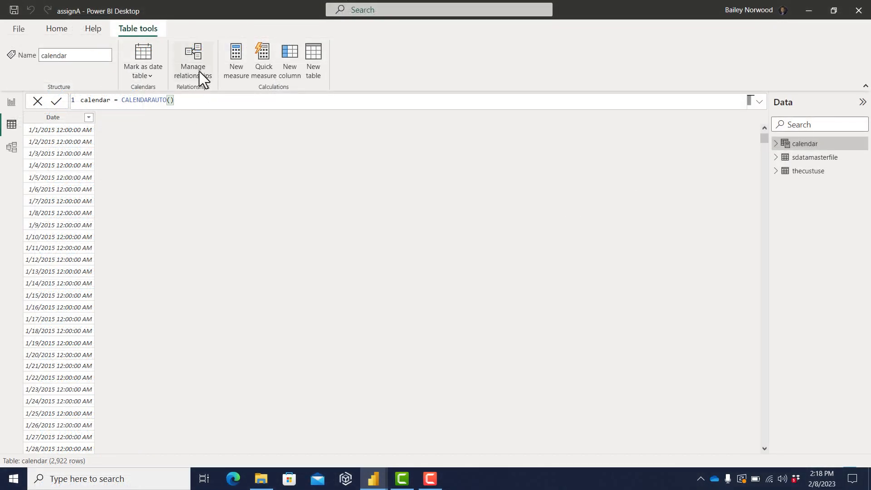
{"action": "key", "text": "F10"}
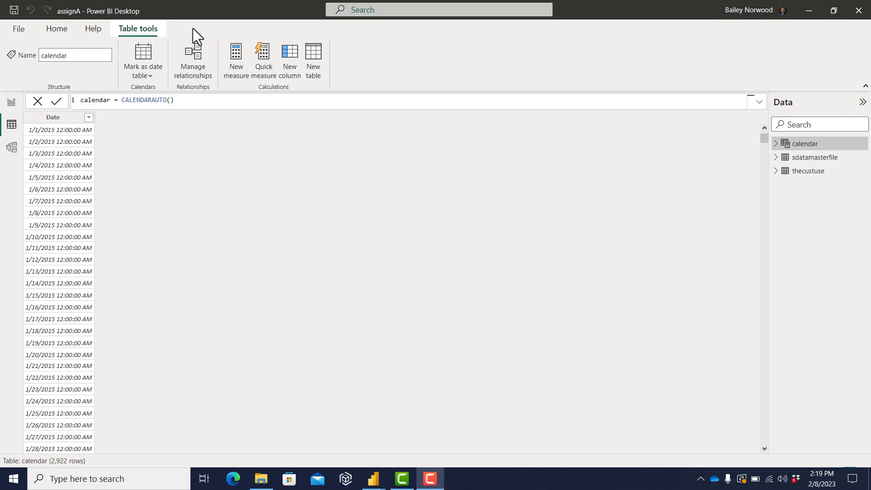
Step: Add a calculated column to the calendar table with the formula month name = format('calendar'[Date],"mmmm")
{"action": "left_click", "coordinate": [284, 64]}
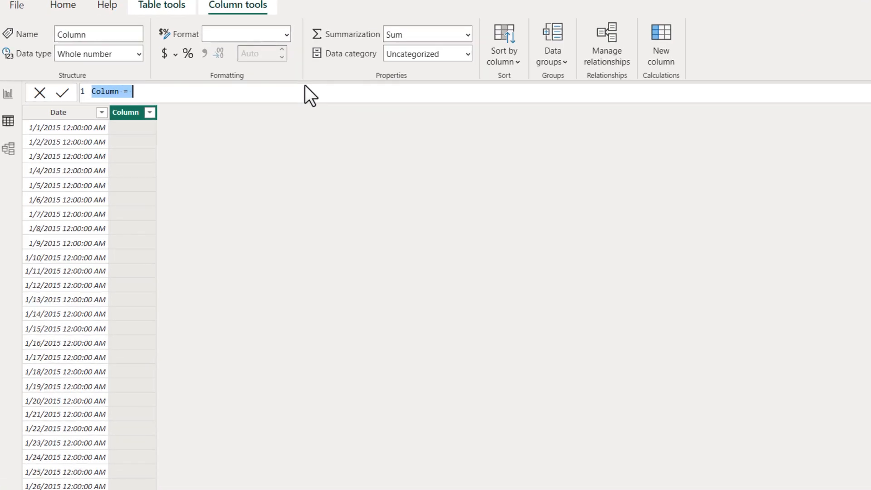
{"action": "type", "text": "month name"}
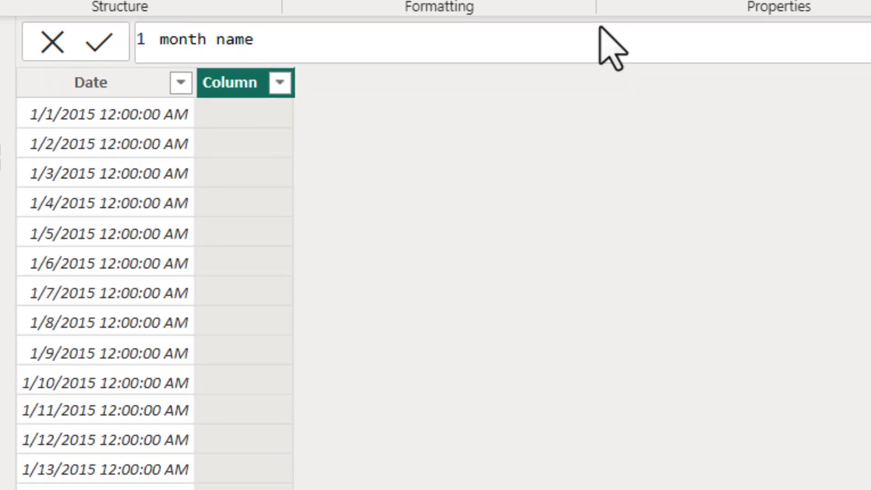
{"action": "type", "text": " = form"}
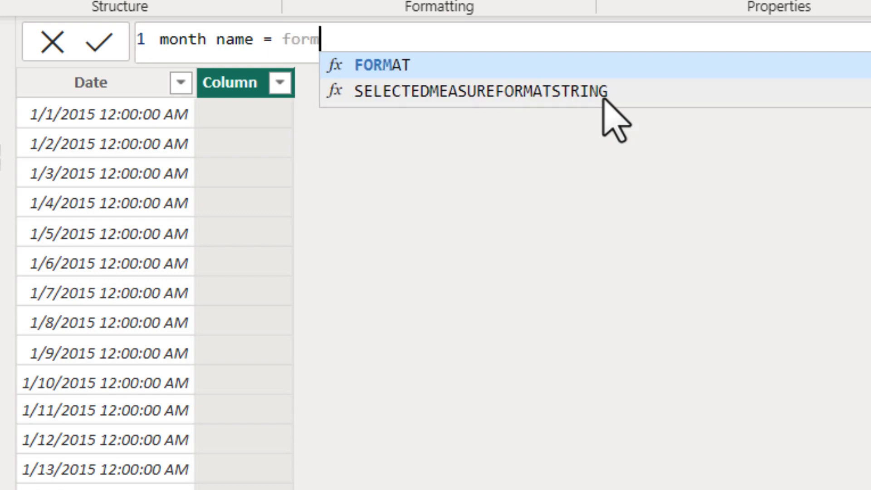
{"action": "type", "text": "at('"}
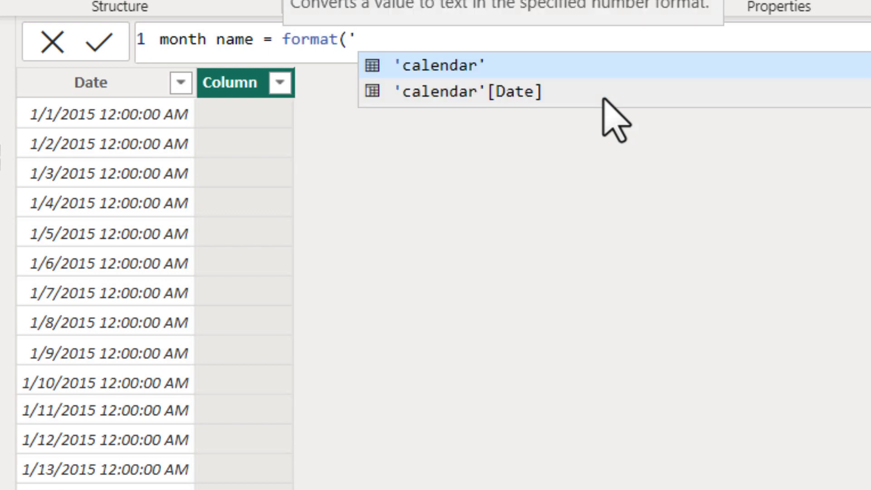
{"action": "left_click", "coordinate": [603, 99]}
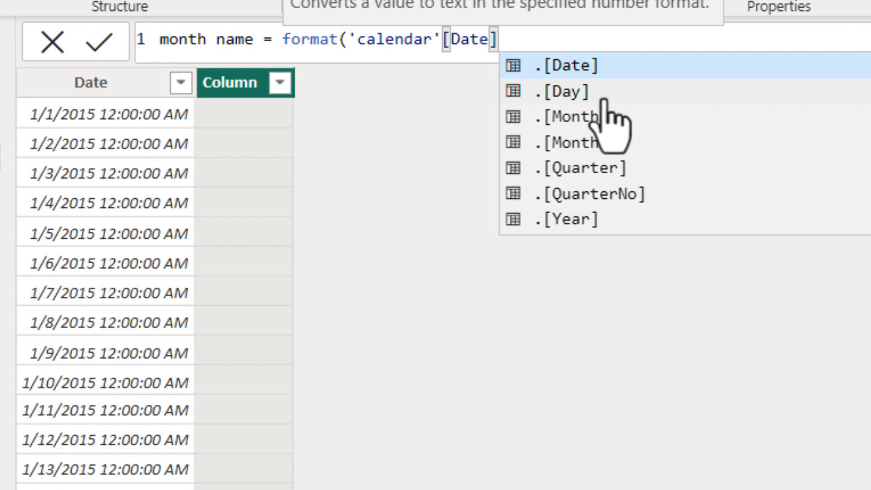
{"action": "type", "text": ","}
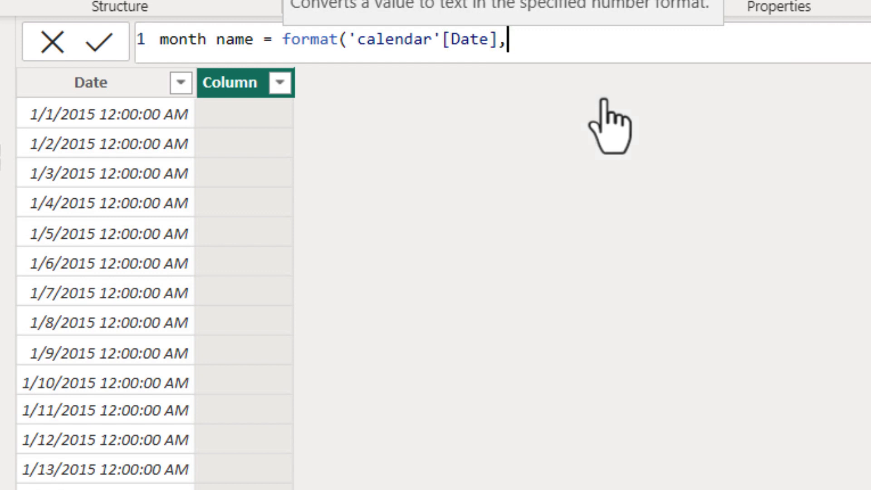
{"action": "type", "text": "\"mmmm\""}
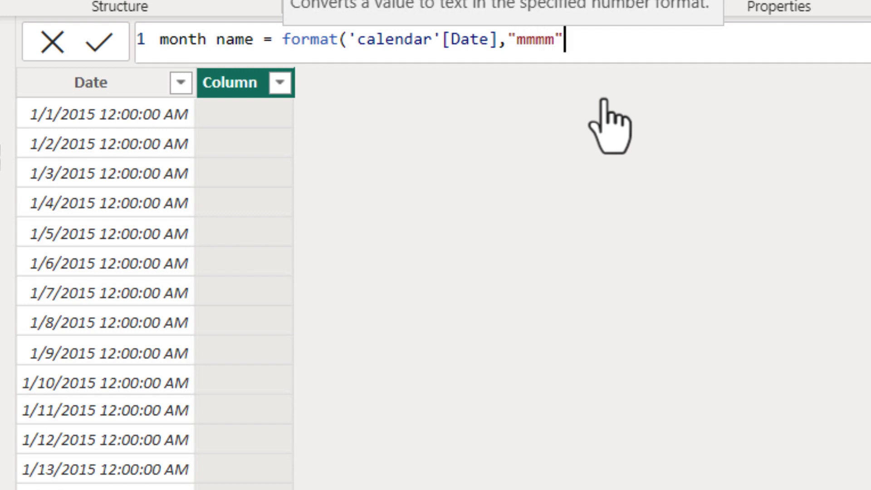
{"action": "type", "text": ")"}
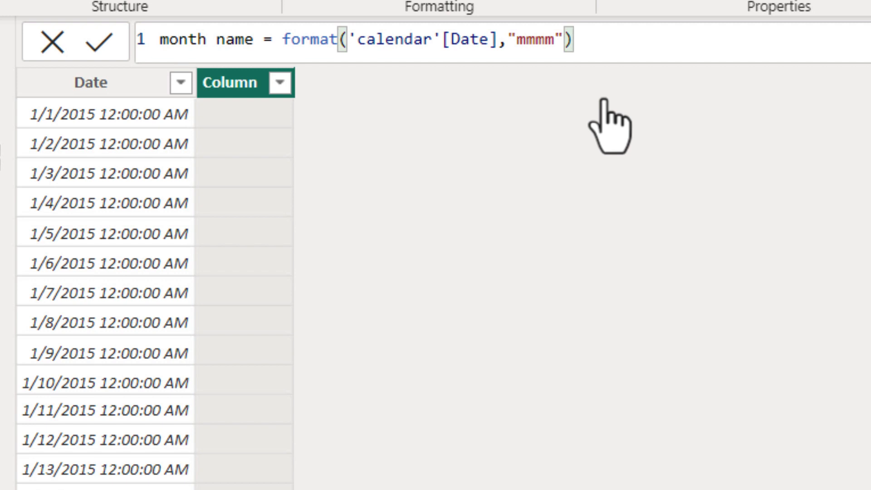
{"action": "key", "text": "Return"}
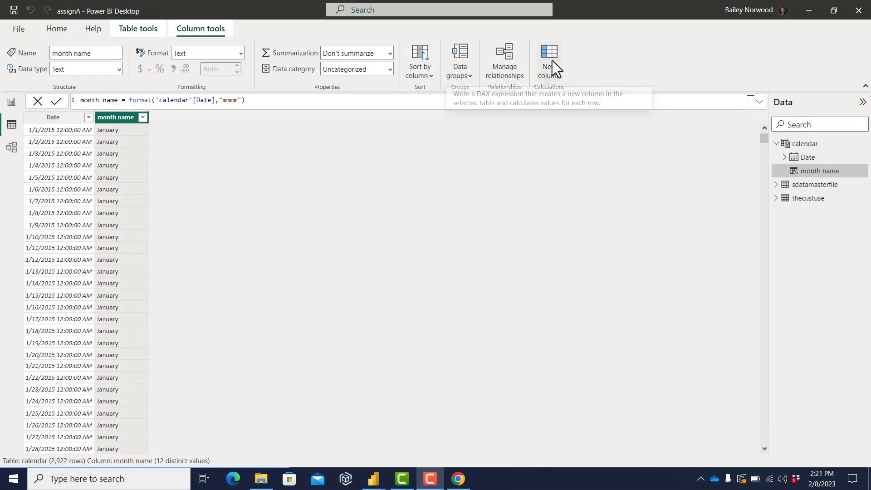
Step: Add a second calculated column to the calendar table with the formula month number = month('calendar'[Date])
{"action": "left_click", "coordinate": [552, 61]}
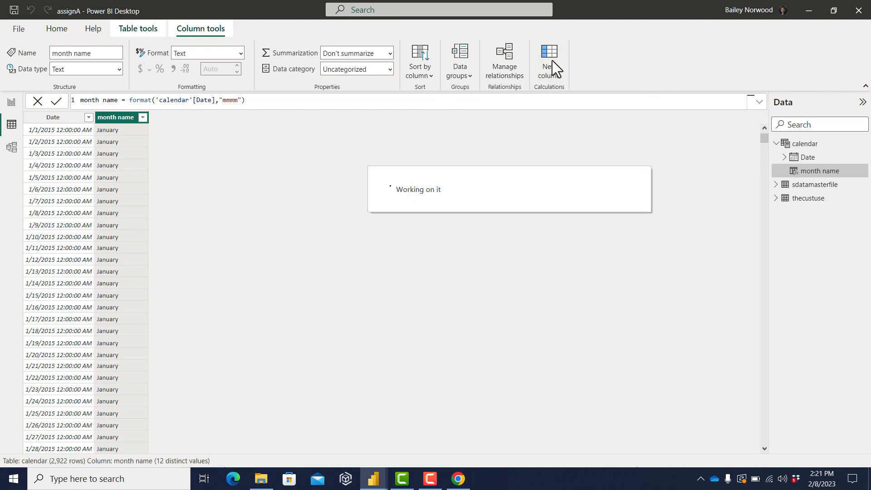
{"action": "type", "text": "month "}
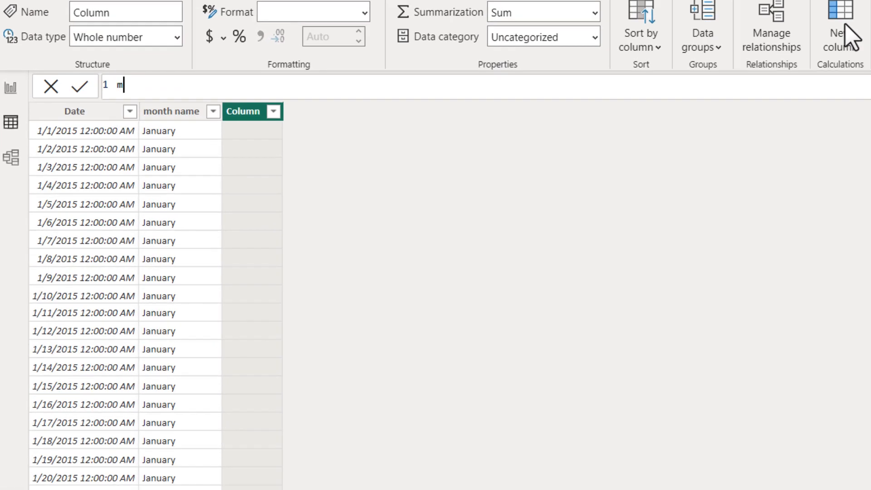
{"action": "type", "text": "number"}
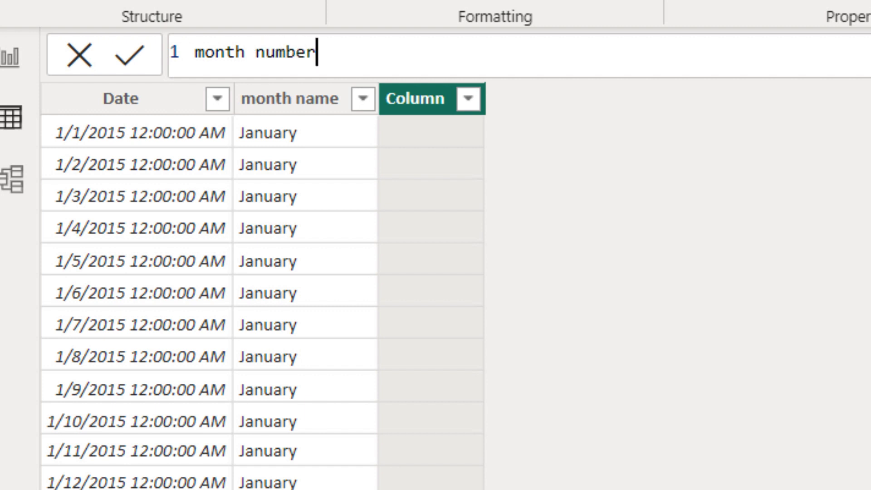
{"action": "type", "text": " = month"}
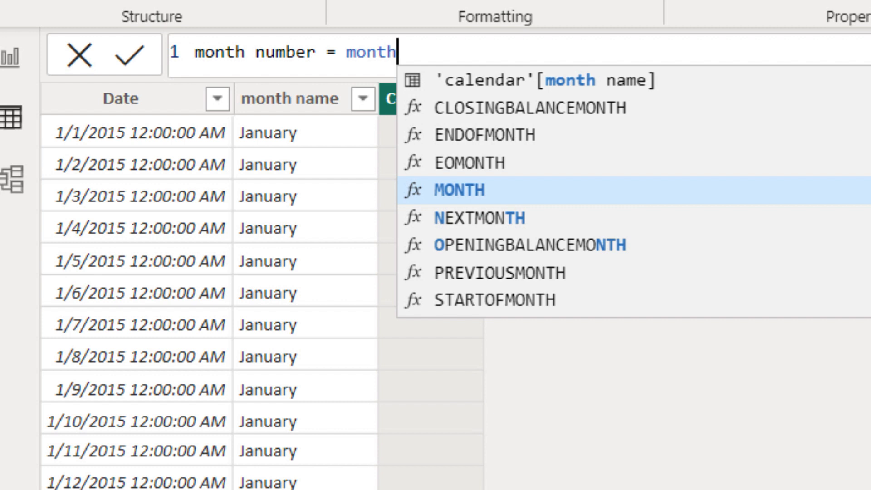
{"action": "type", "text": "("}
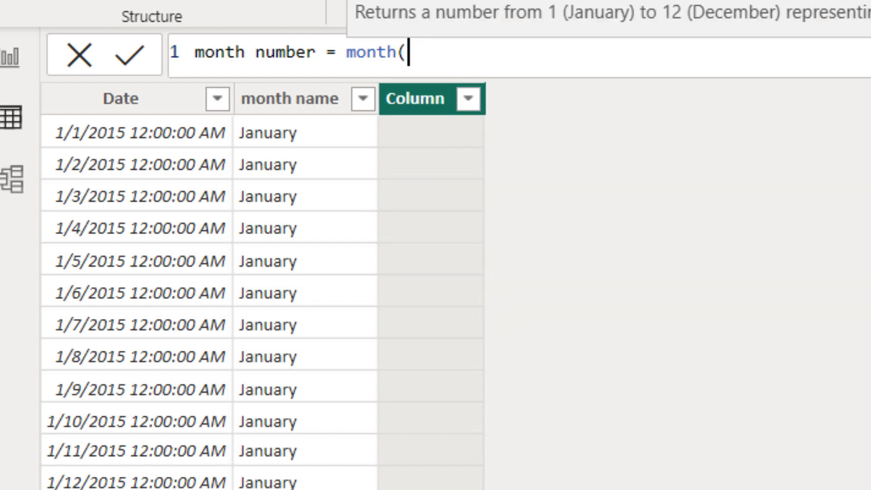
{"action": "type", "text": "'"}
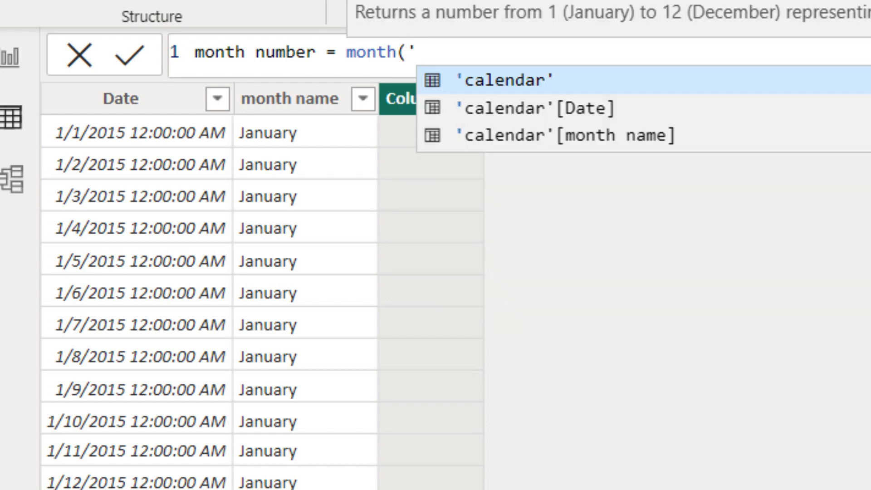
{"action": "left_click", "coordinate": [669, 111]}
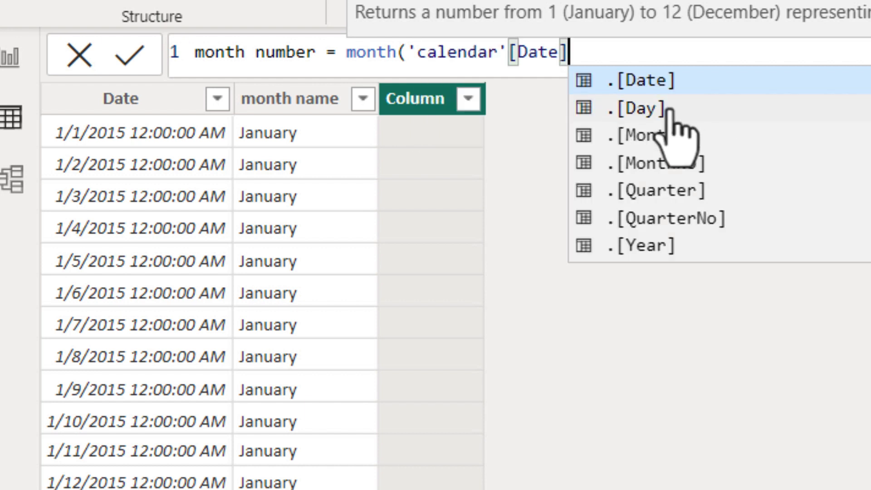
{"action": "type", "text": ")"}
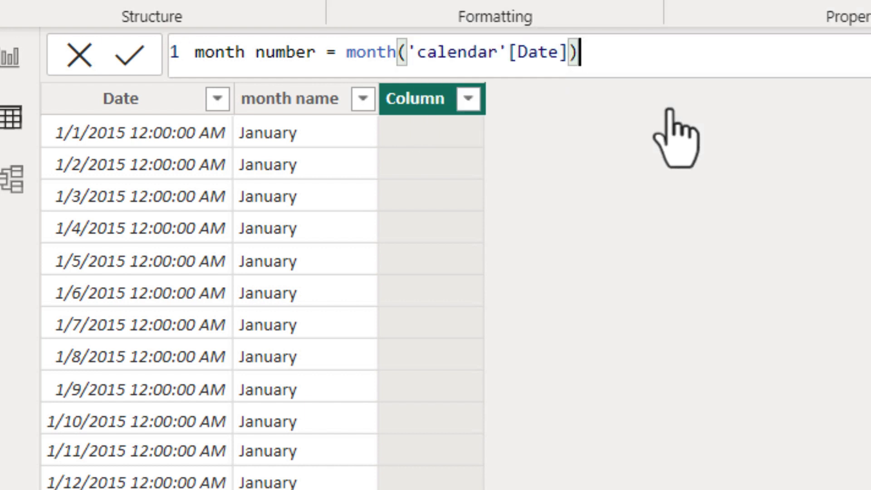
{"action": "key", "text": "Return"}
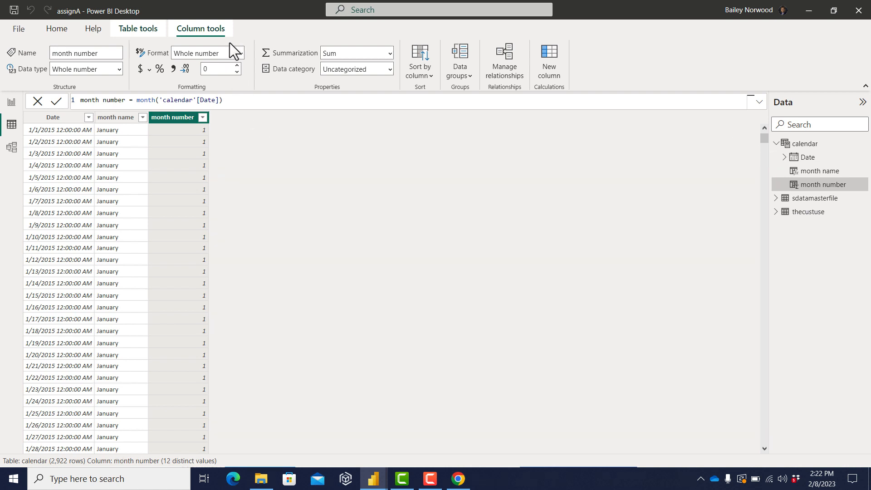
{"action": "key", "text": "F10"}
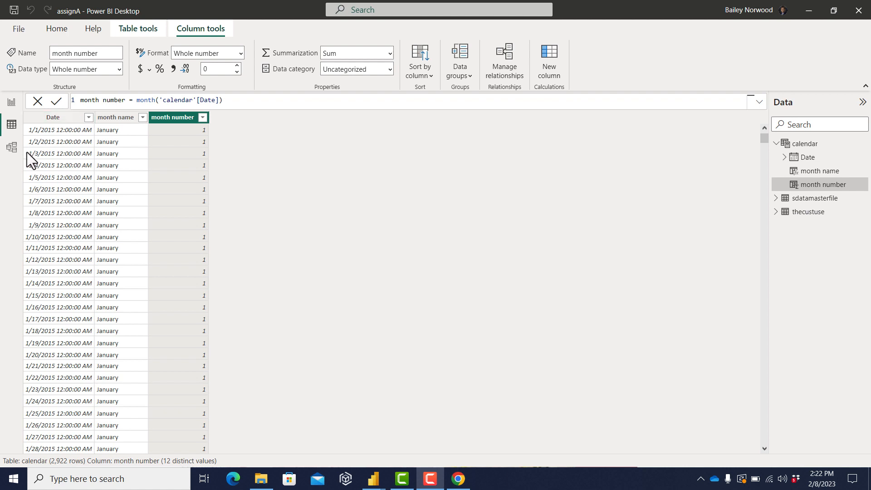
Step: In the data model, reposition the calendar table and relate its Date field to the date field of sdatamasterfile
{"action": "left_click", "coordinate": [12, 150]}
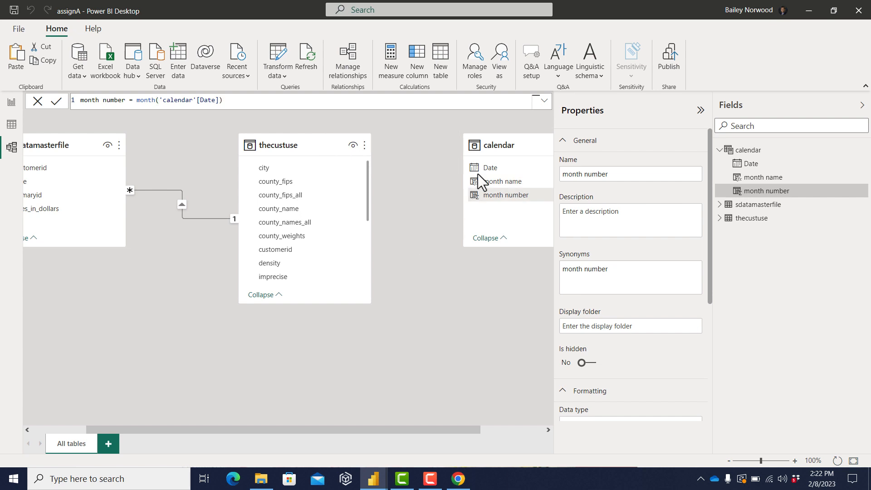
{"action": "left_click_drag", "start_coordinate": [499, 143], "coordinate": [409, 207]}
{"action": "left_click_drag", "start_coordinate": [297, 253], "coordinate": [114, 183]}
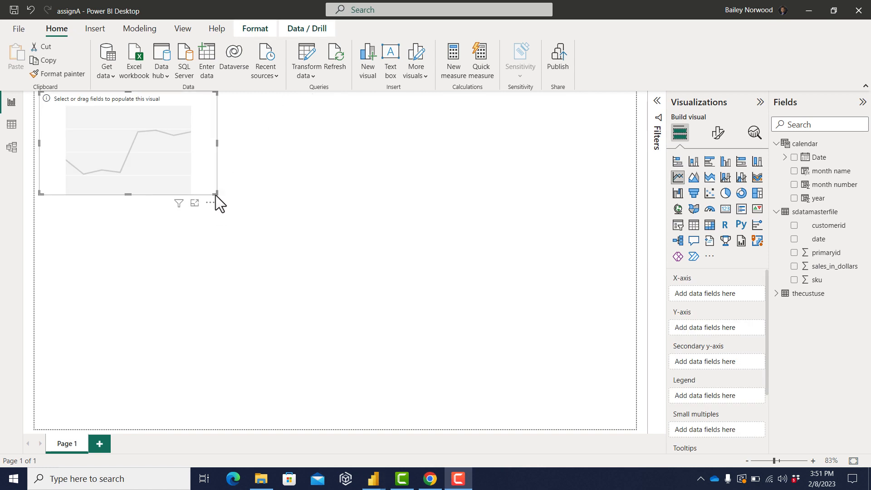
Step: Enlarge the empty line chart to fill the report page and plot sales_in_dollars on its Y-axis
{"action": "left_click_drag", "start_coordinate": [215, 192], "coordinate": [720, 449]}
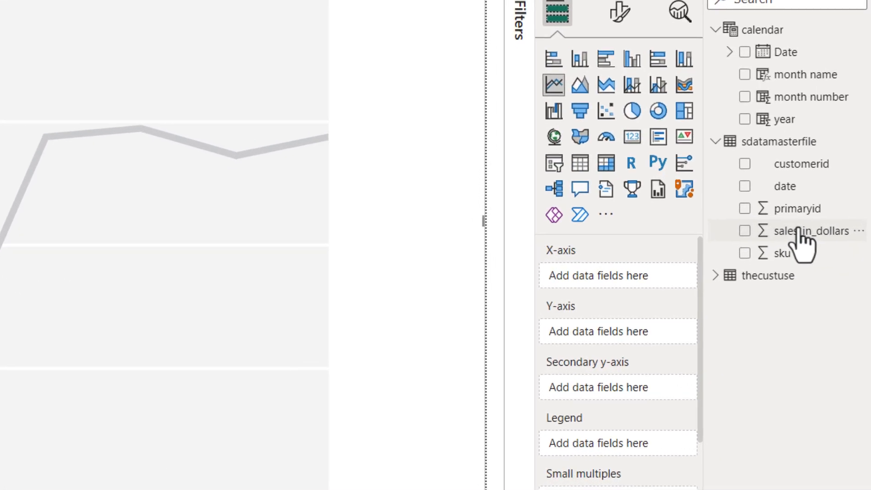
{"action": "left_click_drag", "start_coordinate": [828, 269], "coordinate": [714, 325]}
{"action": "left_click_drag", "start_coordinate": [605, 328], "coordinate": [610, 323]}
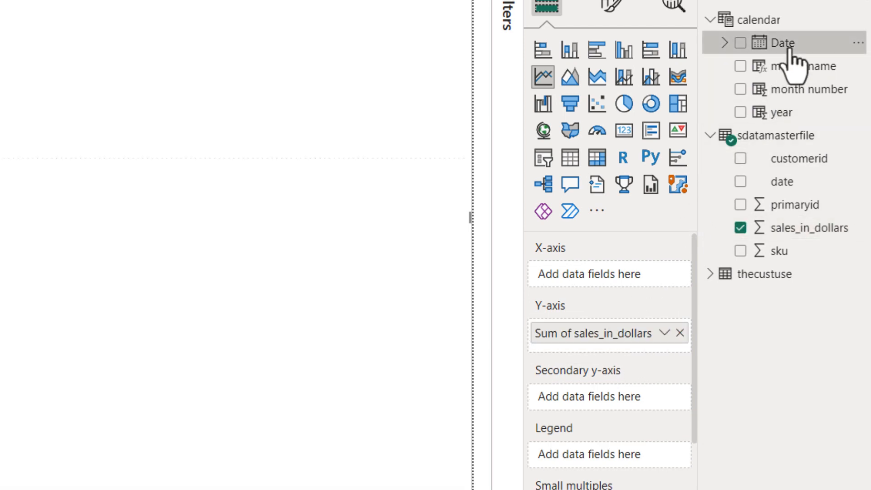
Step: Put the calendar table's Date on the chart's X-axis and remove the Day and Quarter levels from its hierarchy
{"action": "left_click_drag", "start_coordinate": [791, 48], "coordinate": [623, 276]}
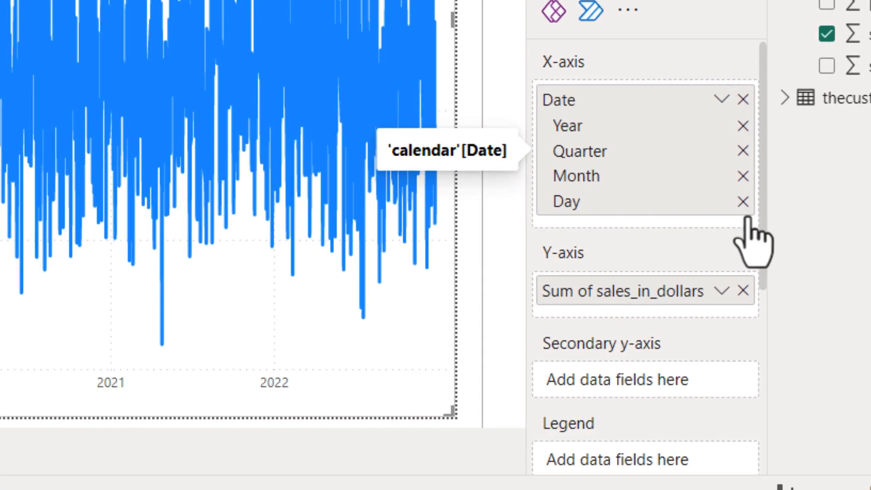
{"action": "left_click", "coordinate": [743, 201]}
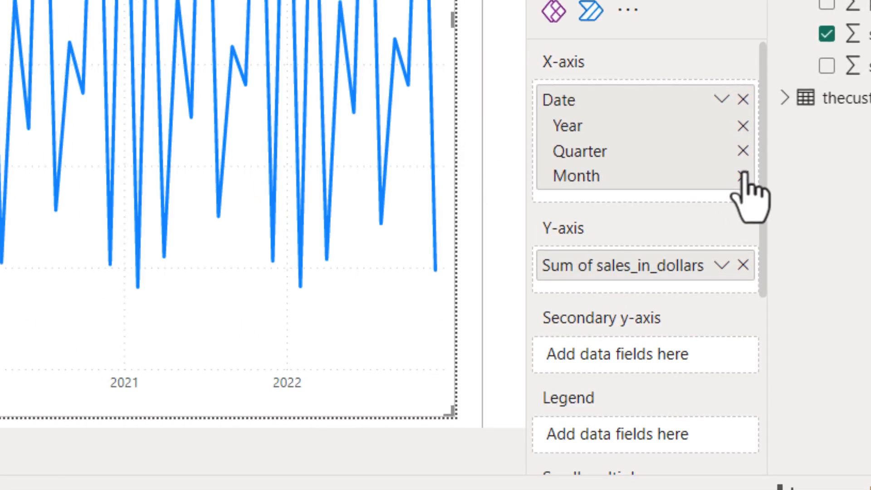
{"action": "left_click", "coordinate": [742, 150]}
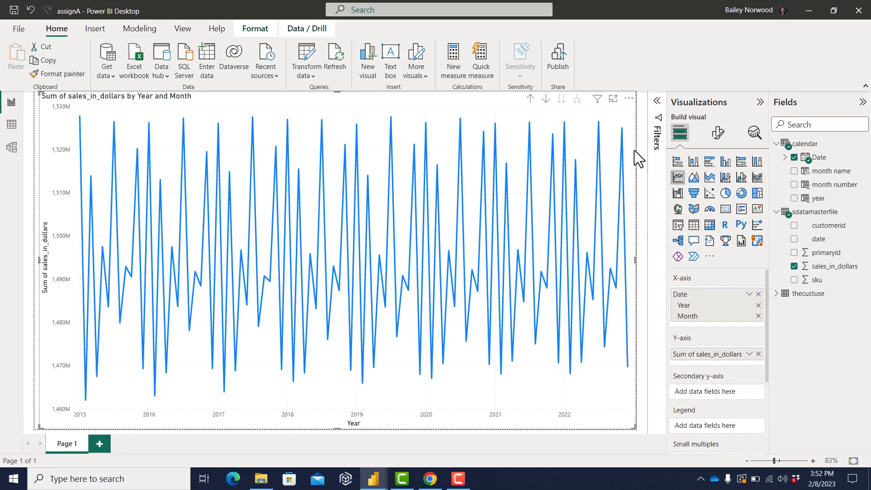
Step: Show the line chart's data as a table, review the monthly sales sums through December 2022, and return to the report
{"action": "left_click", "coordinate": [628, 98]}
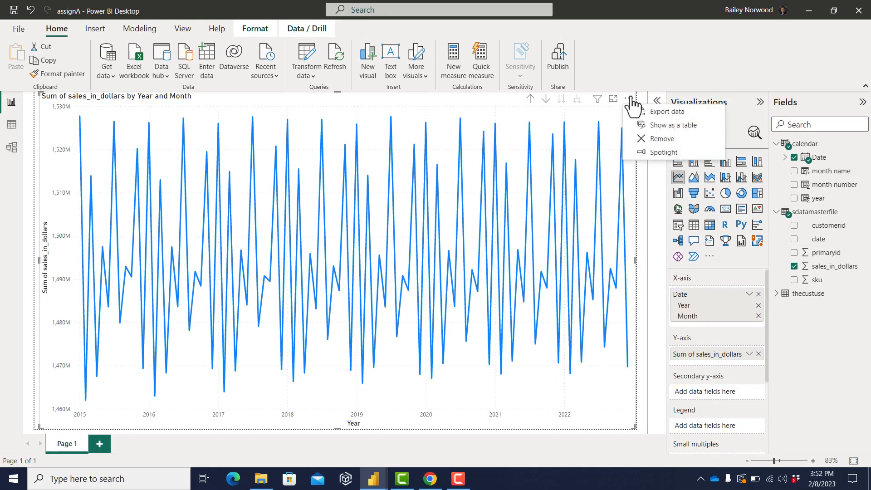
{"action": "left_click", "coordinate": [640, 125]}
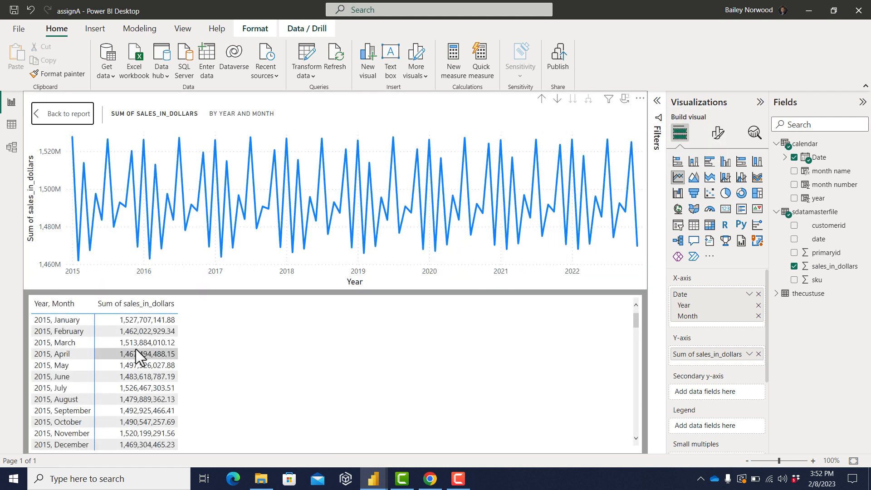
{"action": "scroll", "coordinate": [140, 357], "scroll_direction": "down", "scroll_amount": 1}
{"action": "scroll", "coordinate": [140, 357], "scroll_direction": "up", "scroll_amount": 1}
{"action": "scroll", "coordinate": [136, 351], "scroll_direction": "down", "scroll_amount": 3}
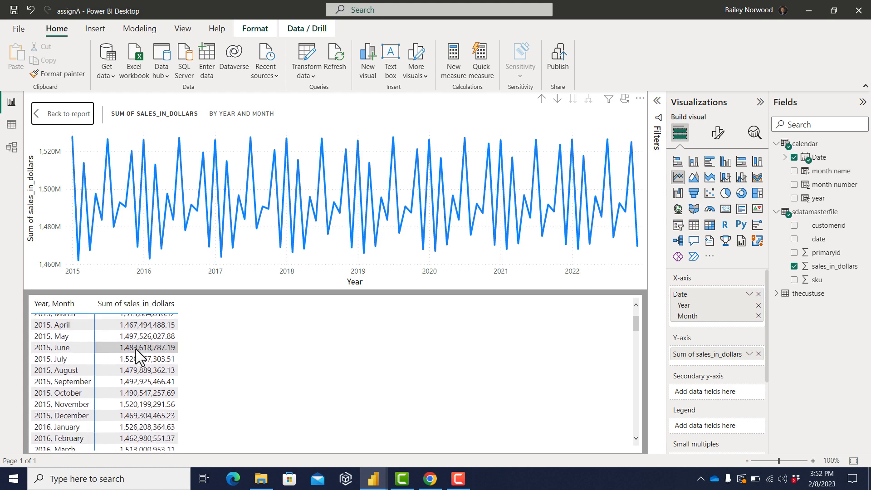
{"action": "scroll", "coordinate": [136, 350], "scroll_direction": "down", "scroll_amount": 2}
{"action": "scroll", "coordinate": [136, 350], "scroll_direction": "down", "scroll_amount": 20}
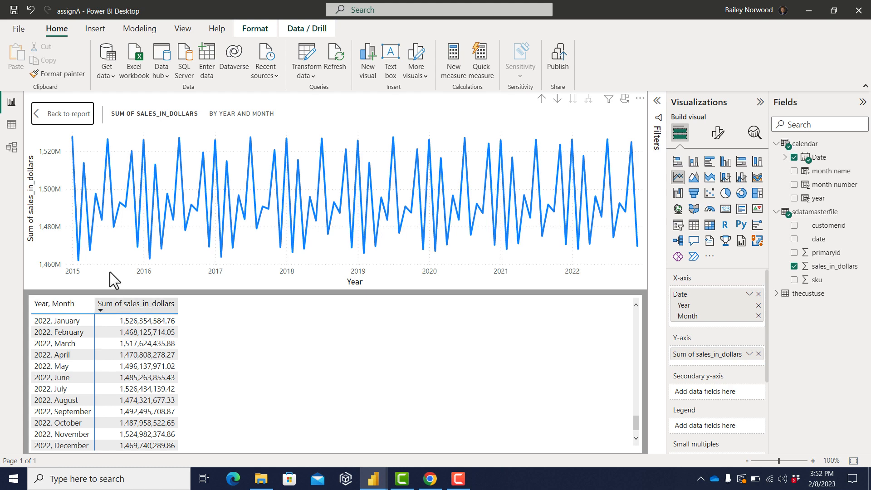
{"action": "left_click", "coordinate": [76, 117]}
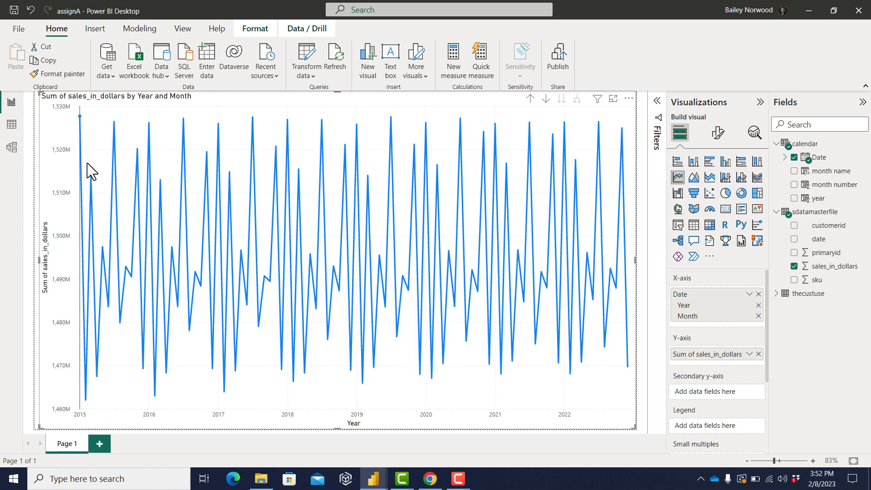
{"action": "mouse_move", "coordinate": [77, 147]}
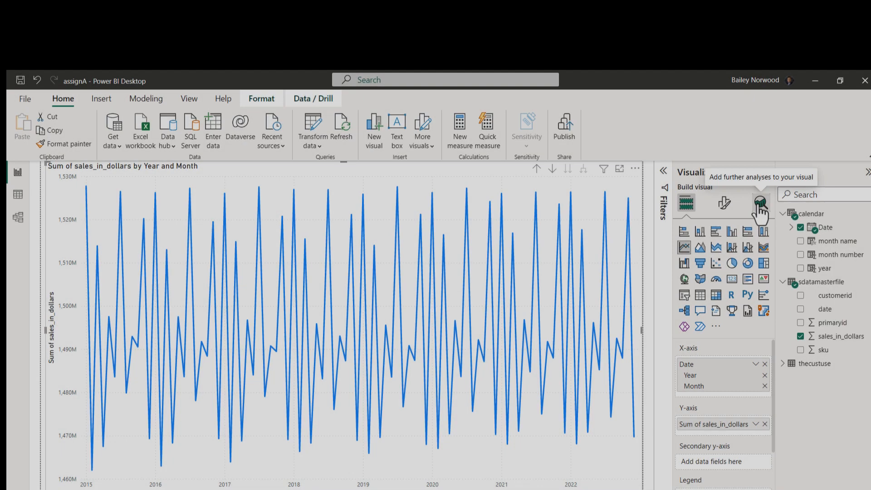
Step: Turn on the Forecast analysis for the sales line chart
{"action": "left_click", "coordinate": [760, 204]}
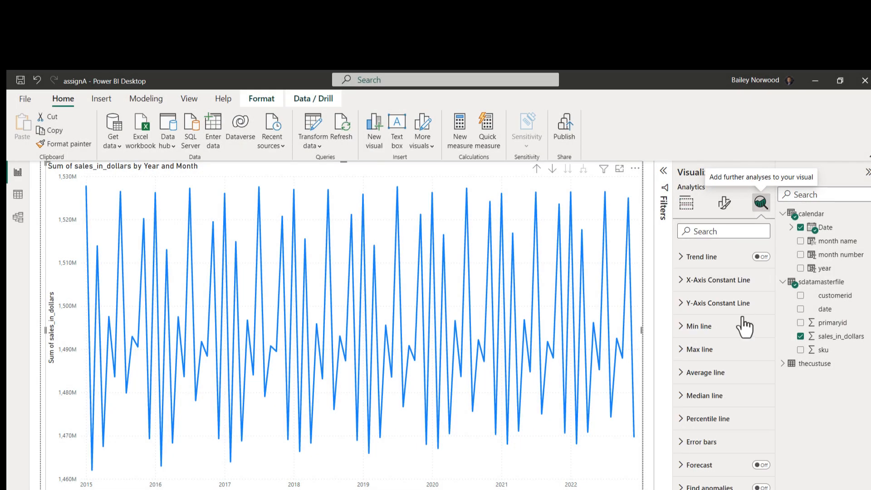
{"action": "left_click", "coordinate": [683, 470]}
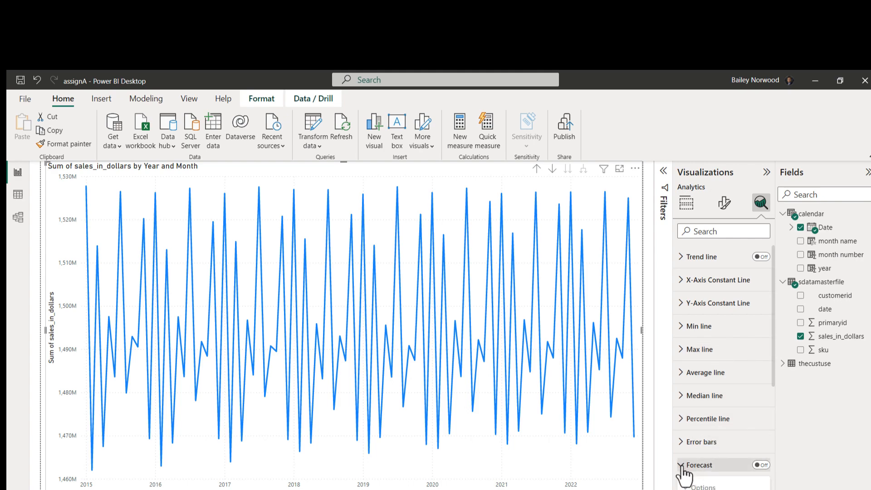
{"action": "left_click", "coordinate": [761, 465]}
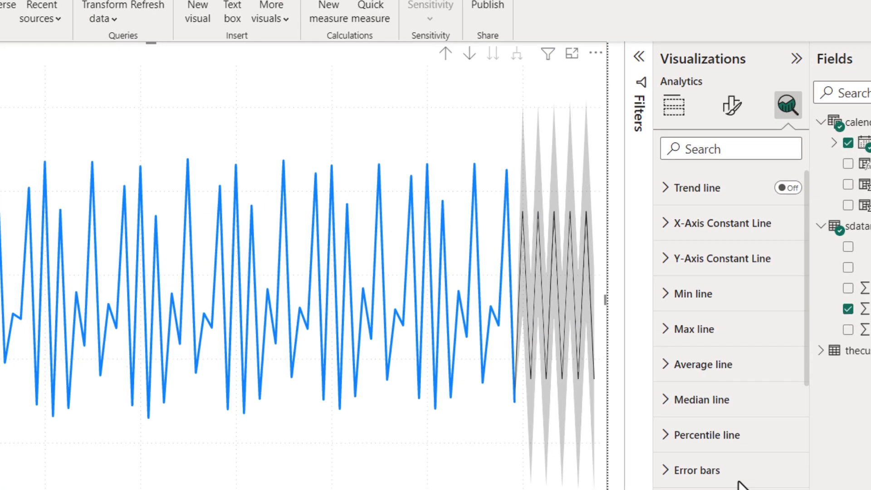
Step: Set the forecast length to 12, keeping Points as the unit, and apply it
{"action": "scroll", "coordinate": [725, 409], "scroll_direction": "down", "scroll_amount": 4}
{"action": "scroll", "coordinate": [744, 267], "scroll_direction": "down", "scroll_amount": 5}
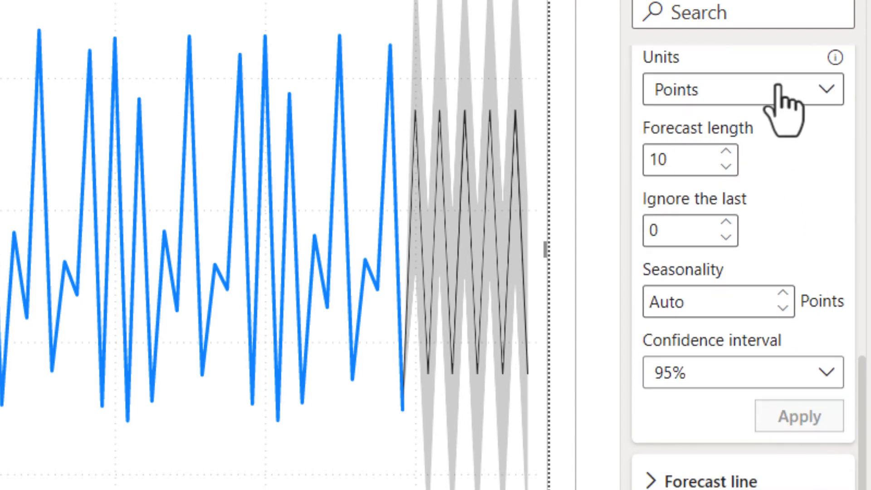
{"action": "left_click", "coordinate": [777, 91]}
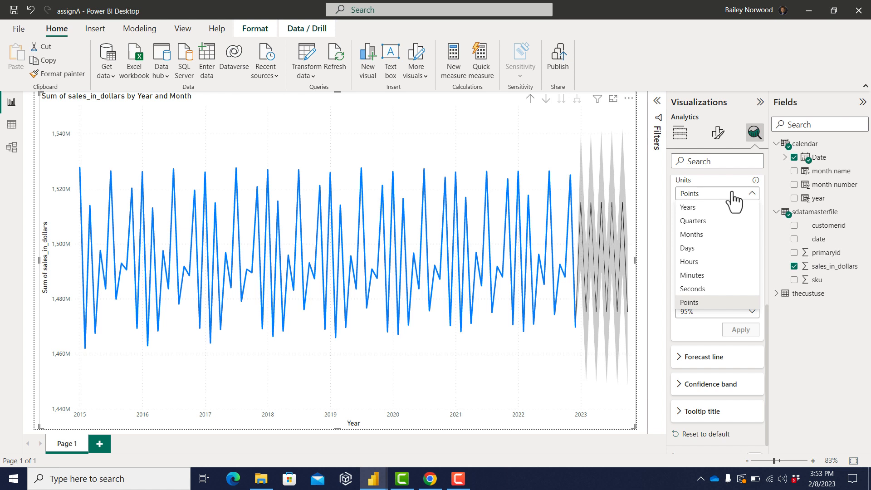
{"action": "left_click", "coordinate": [731, 193]}
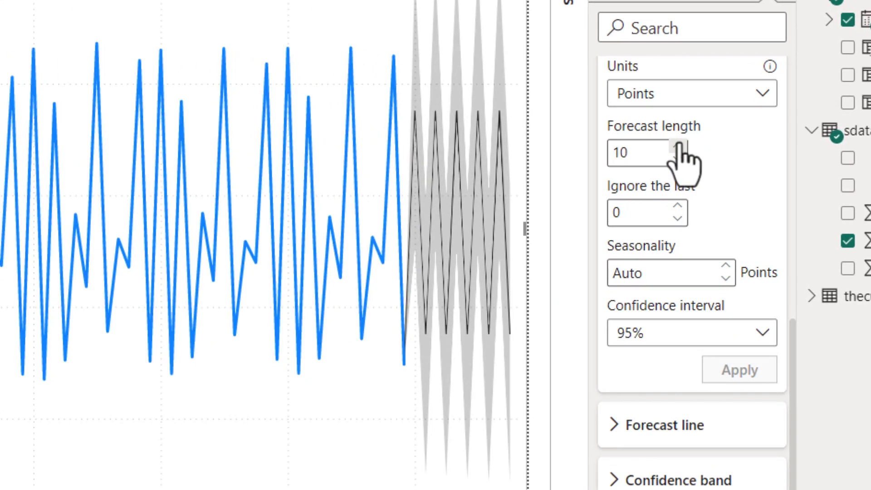
{"action": "left_click", "coordinate": [679, 146]}
{"action": "left_click", "coordinate": [679, 146]}
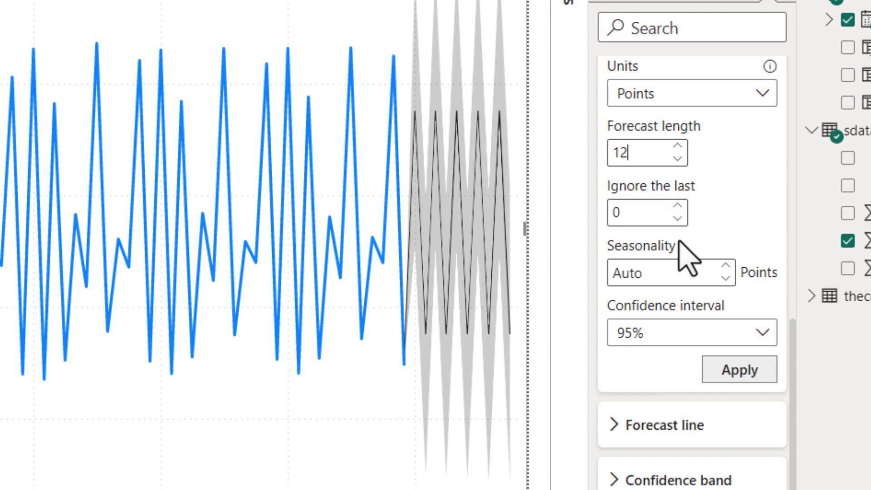
{"action": "left_click", "coordinate": [734, 373]}
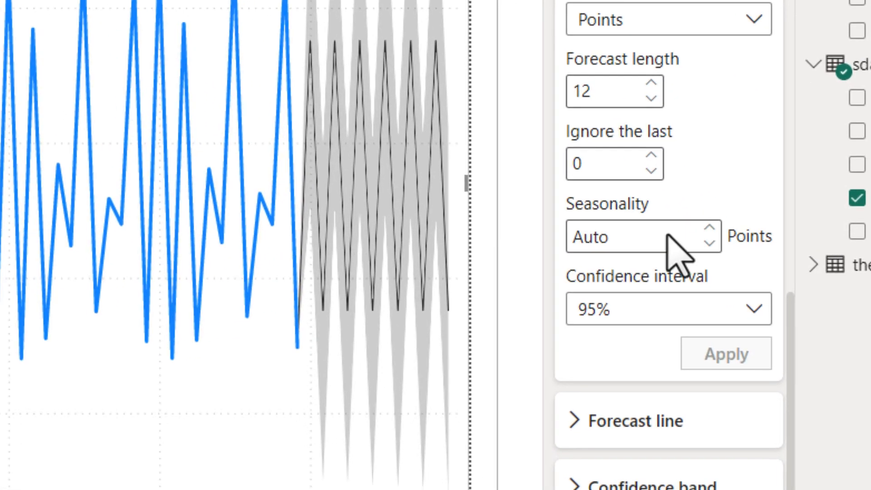
Step: Try a forecast seasonality of 1 point and apply it to the chart
{"action": "left_click", "coordinate": [667, 235]}
{"action": "type", "text": "1"}
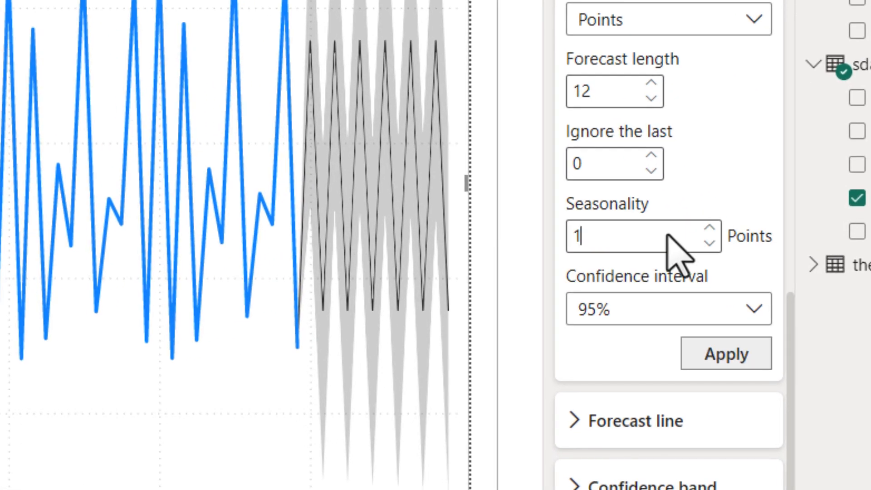
{"action": "left_click", "coordinate": [709, 356]}
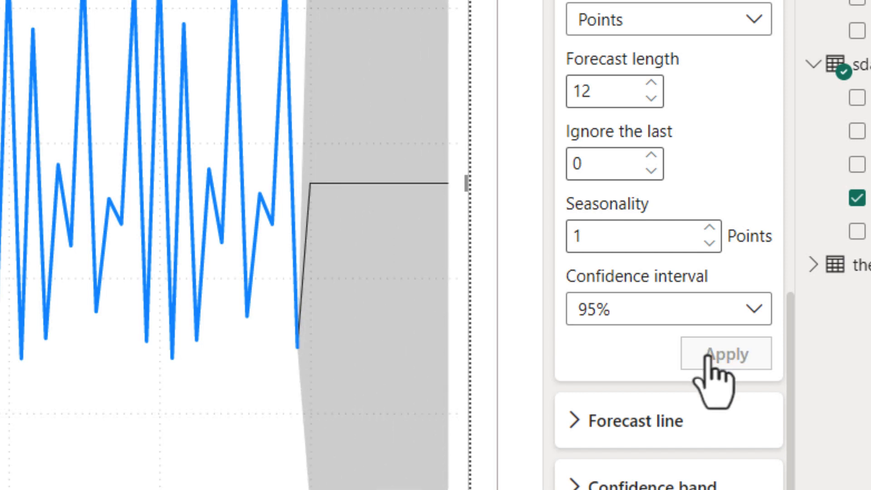
Step: Set the forecast's seasonality to 12 points and apply it
{"action": "left_click", "coordinate": [649, 232]}
{"action": "key", "text": "BackSpace"}
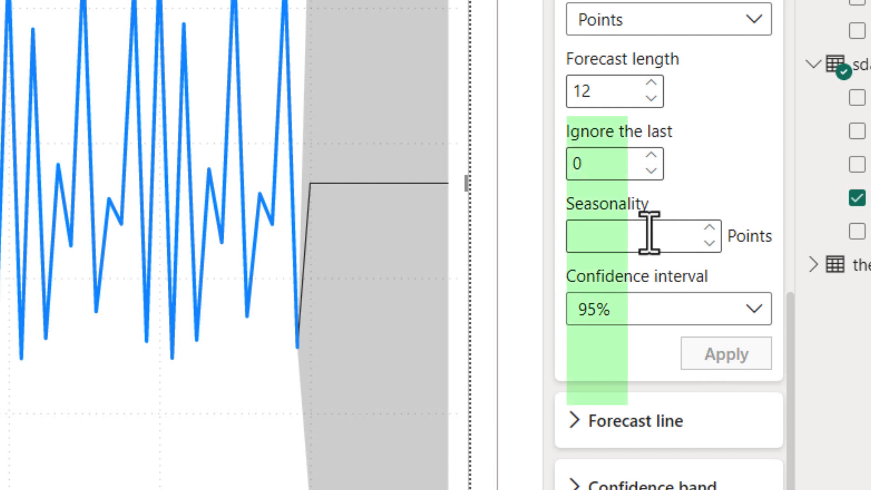
{"action": "type", "text": "12"}
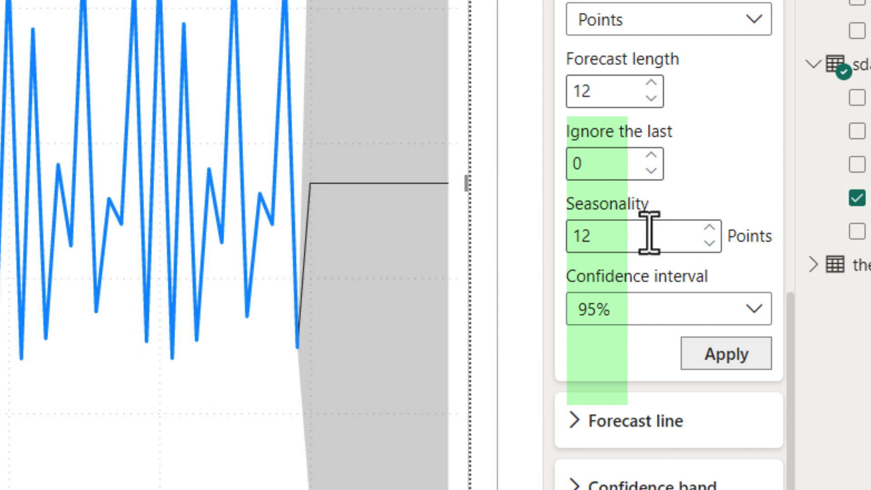
{"action": "left_click", "coordinate": [705, 353]}
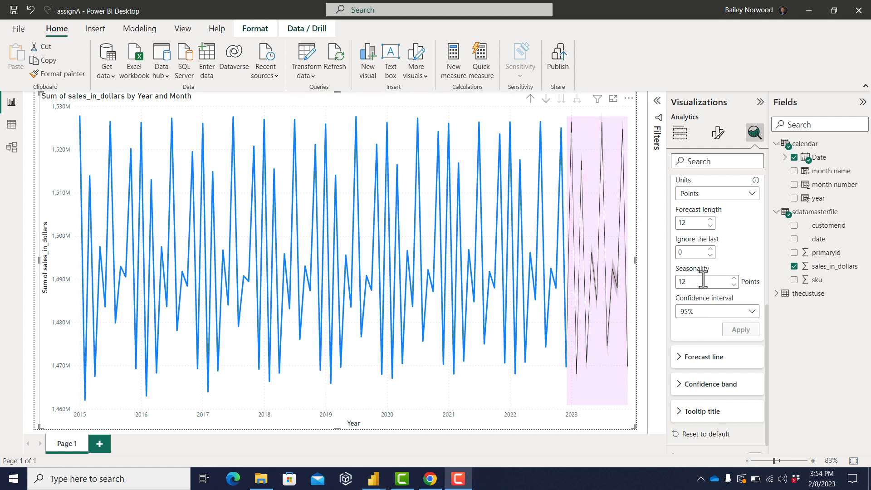
Step: Clear the seasonality value, re-enter it as 12 points, and apply the forecast again
{"action": "left_click", "coordinate": [702, 280]}
{"action": "key", "text": "BackSpace"}
{"action": "key", "text": "BackSpace"}
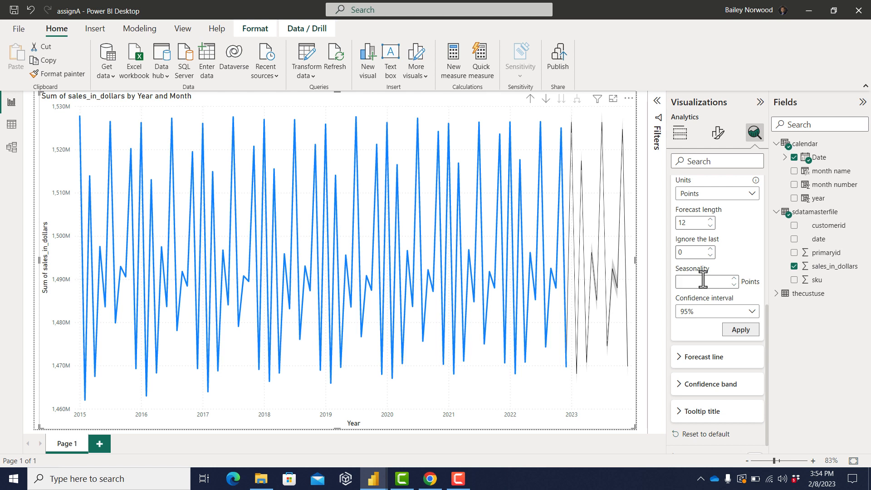
{"action": "left_click", "coordinate": [738, 328]}
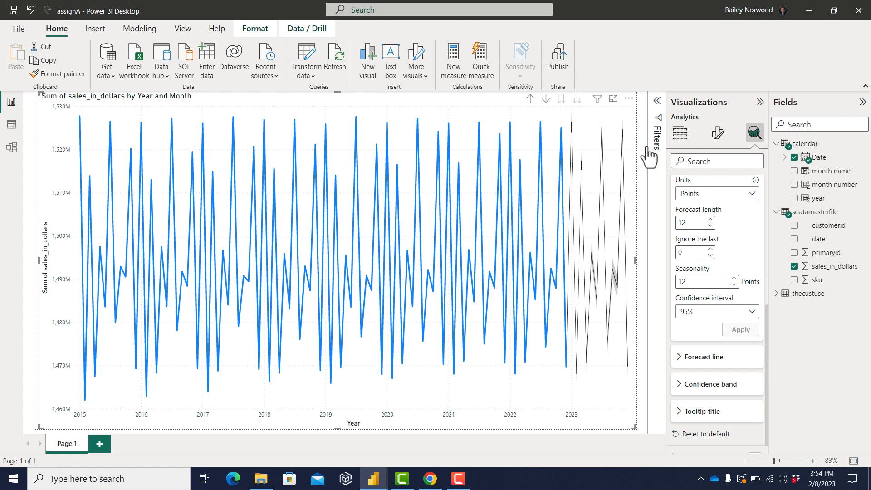
Step: Show the chart's data as a table, examine the forecast values and confidence bounds following December 2022, and return to the report
{"action": "left_click", "coordinate": [628, 99]}
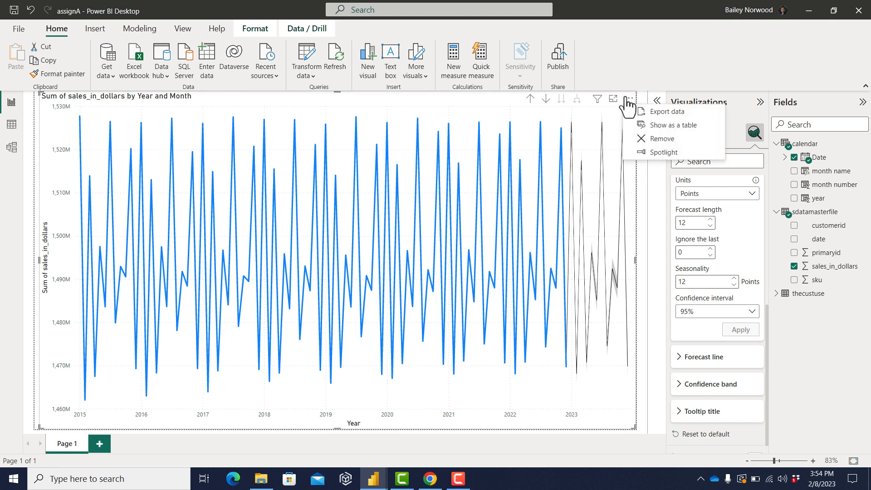
{"action": "left_click", "coordinate": [640, 132]}
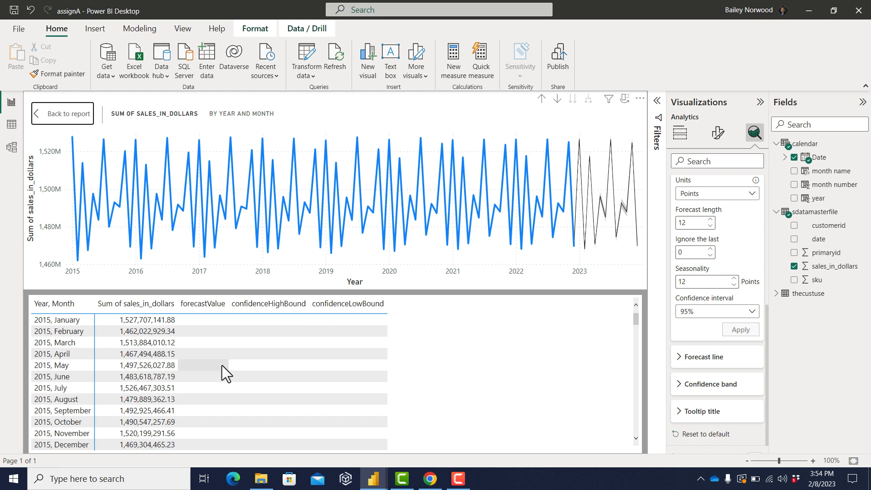
{"action": "scroll", "coordinate": [222, 366], "scroll_direction": "down", "scroll_amount": 13}
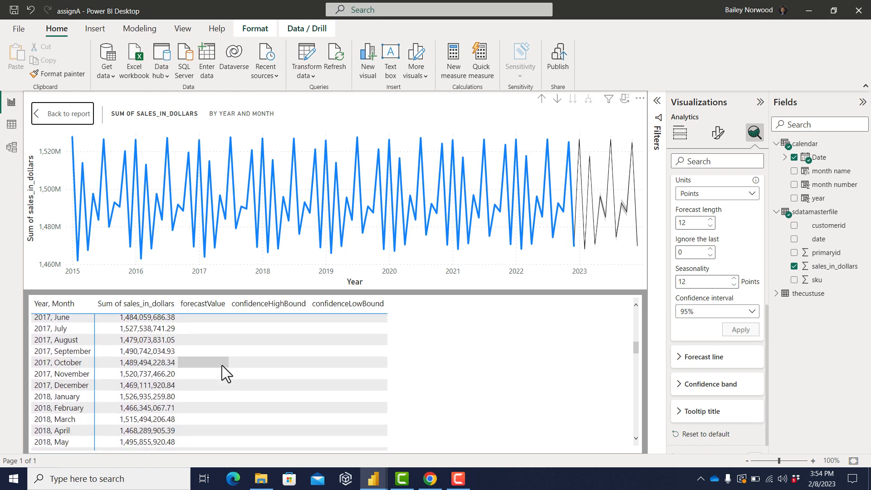
{"action": "scroll", "coordinate": [222, 365], "scroll_direction": "down", "scroll_amount": 11}
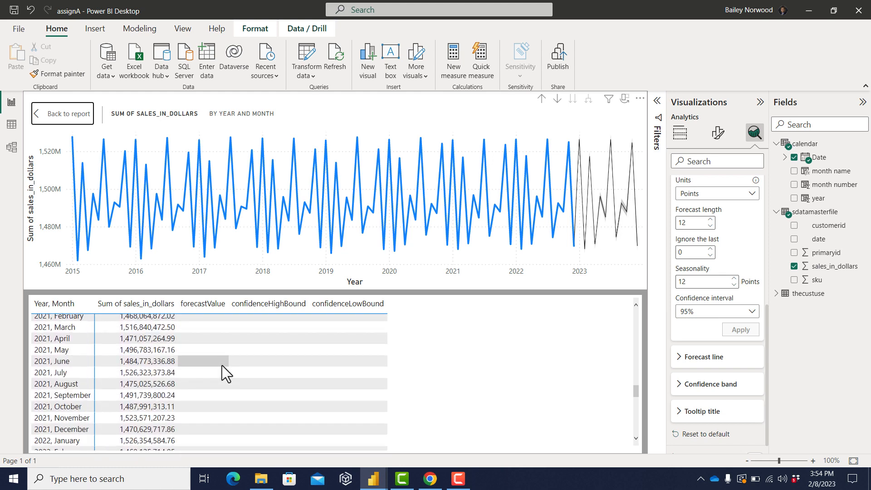
{"action": "scroll", "coordinate": [222, 366], "scroll_direction": "down", "scroll_amount": 10}
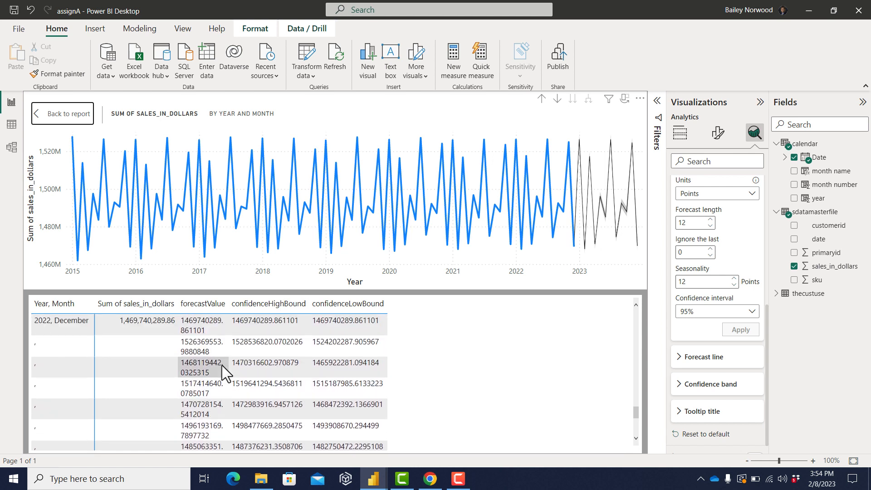
{"action": "scroll", "coordinate": [222, 366], "scroll_direction": "up", "scroll_amount": 2}
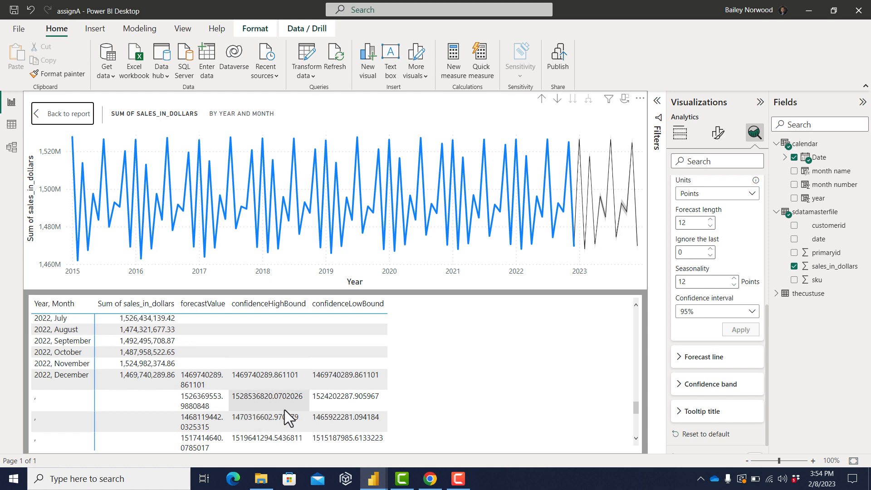
{"action": "left_click", "coordinate": [60, 116]}
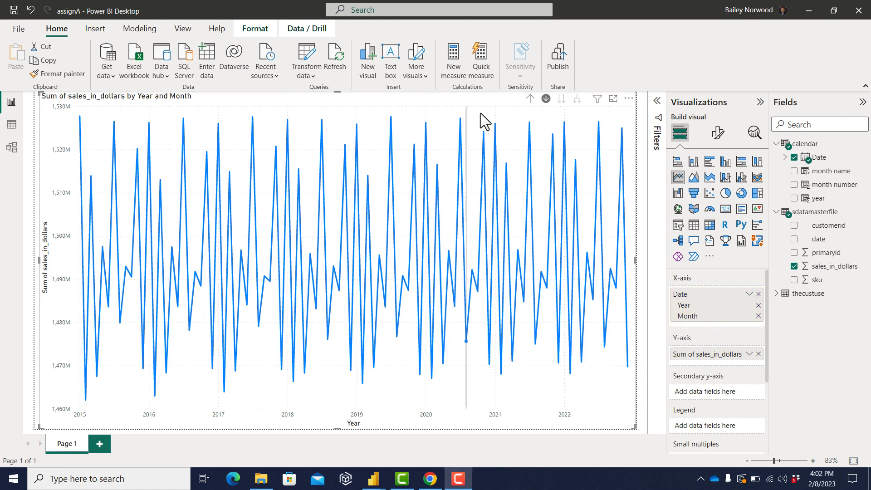
Step: Drill the line chart up to the year level and inspect the sales sums for 2020 and 2018
{"action": "left_click", "coordinate": [530, 98]}
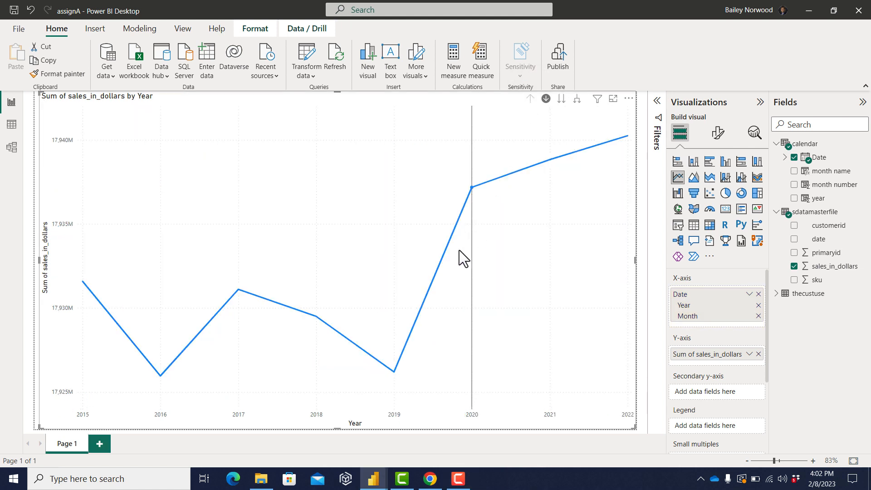
{"action": "mouse_move", "coordinate": [433, 273]}
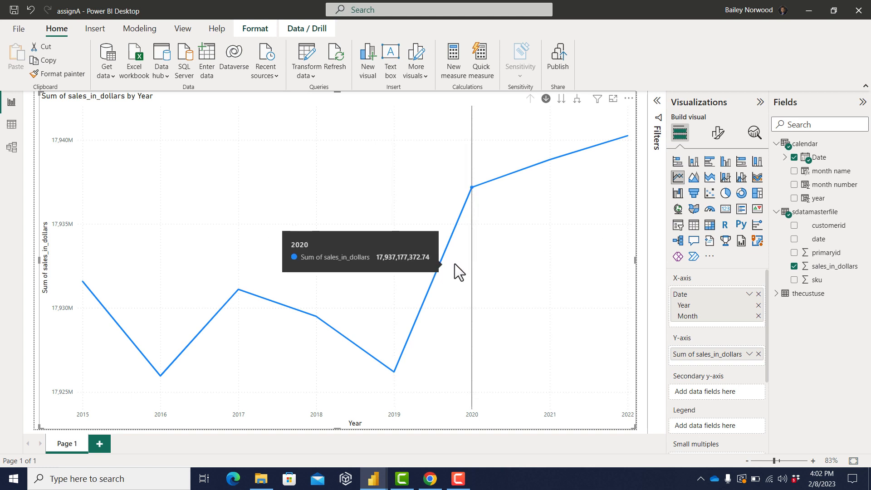
{"action": "mouse_move", "coordinate": [473, 188]}
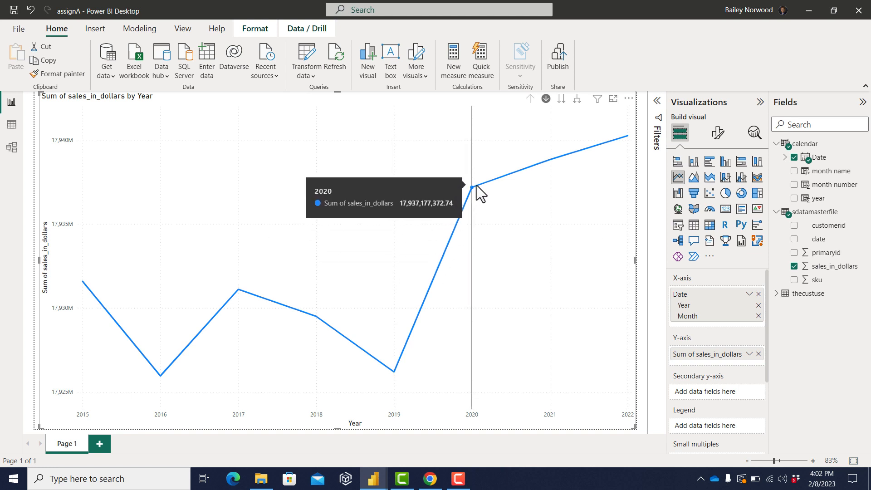
{"action": "mouse_move", "coordinate": [322, 281]}
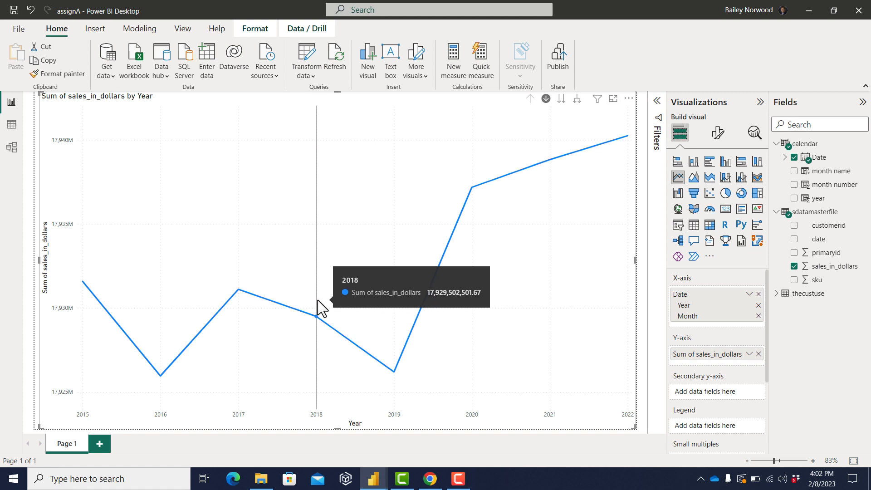
Step: Switch the chart to the month level across all years and inspect the sales sums for individual months such as August
{"action": "left_click", "coordinate": [561, 99]}
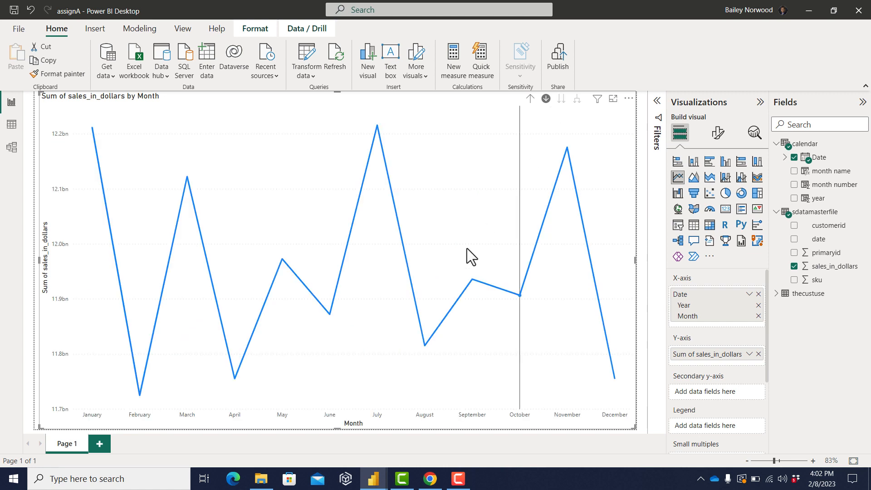
{"action": "mouse_move", "coordinate": [424, 333]}
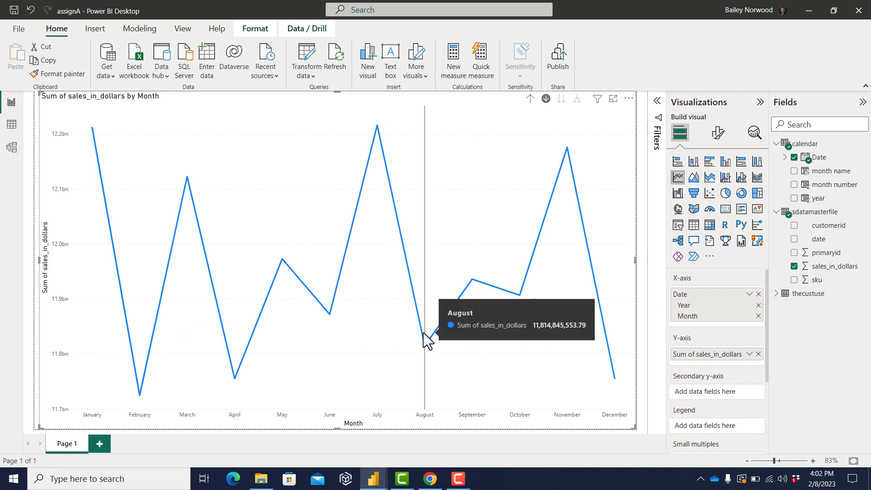
{"action": "mouse_move", "coordinate": [467, 293]}
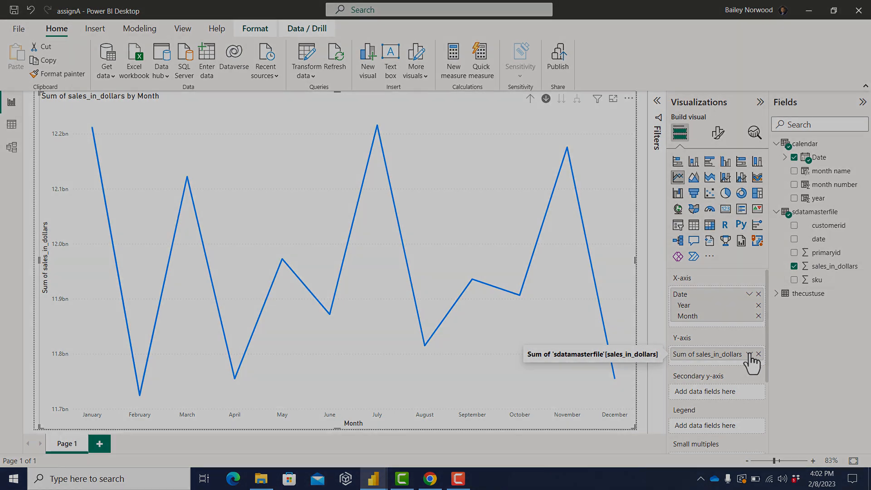
Step: Switch the chart's sales_in_dollars aggregation to Average, inspect the monthly line, and set the aggregation back to Sum
{"action": "left_click", "coordinate": [749, 354]}
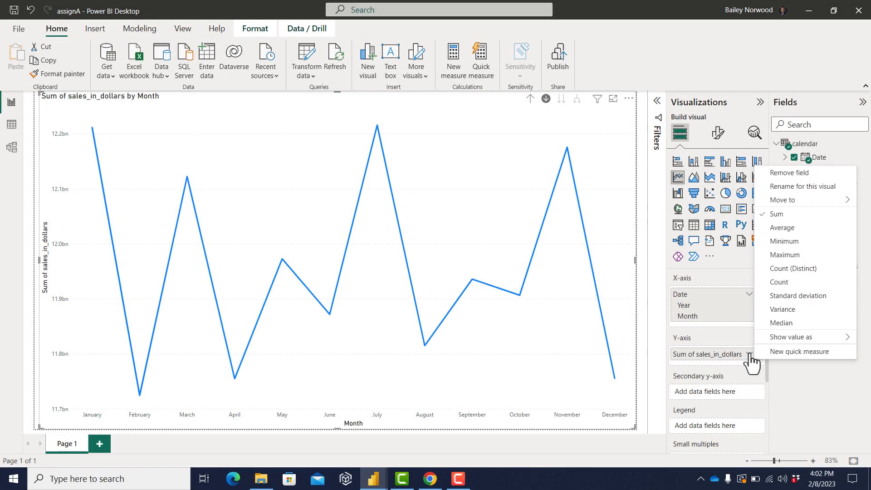
{"action": "left_click", "coordinate": [782, 228]}
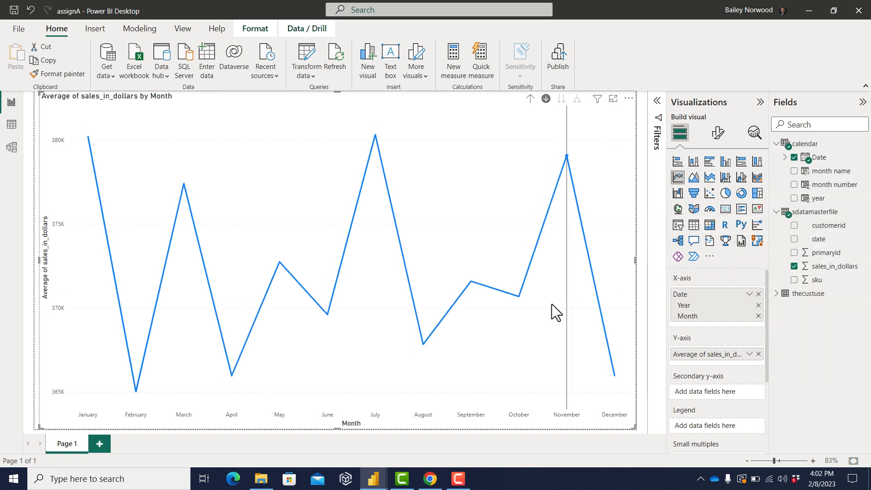
{"action": "mouse_move", "coordinate": [520, 297]}
{"action": "left_click", "coordinate": [749, 354]}
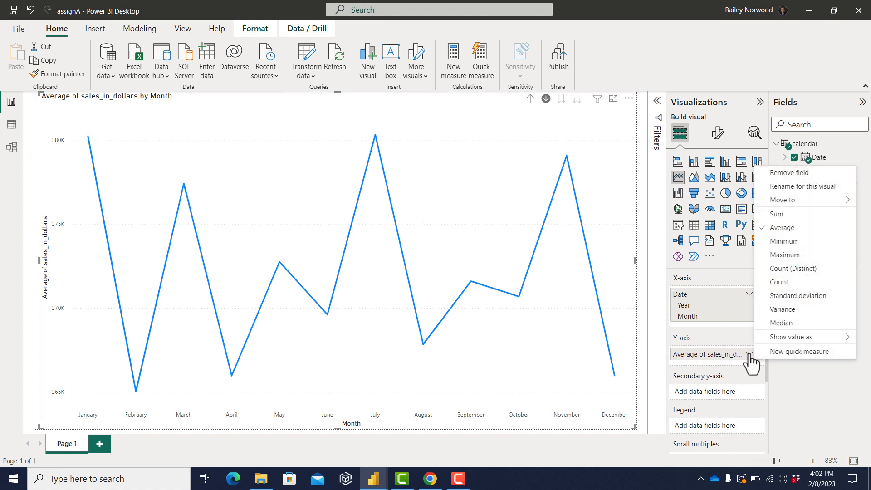
{"action": "left_click", "coordinate": [782, 214]}
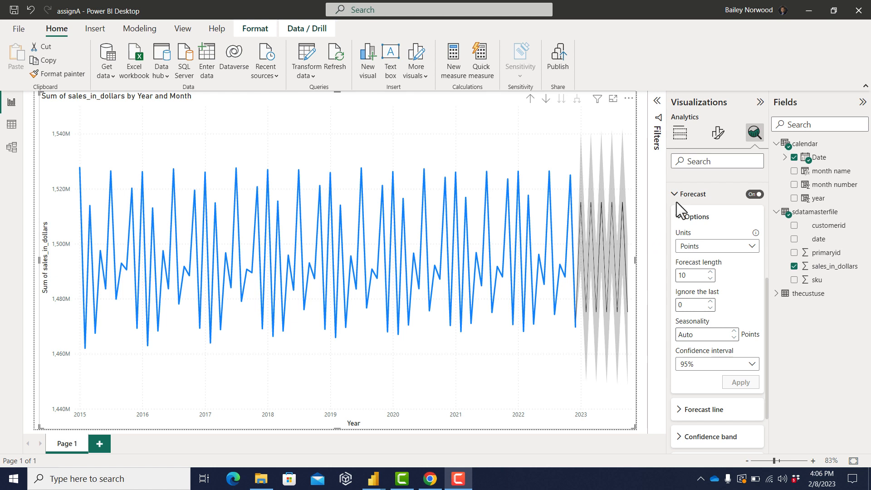
Step: Add sku as a filter on the line chart and use basic filtering to keep only sku 18528946
{"action": "left_click", "coordinate": [679, 133]}
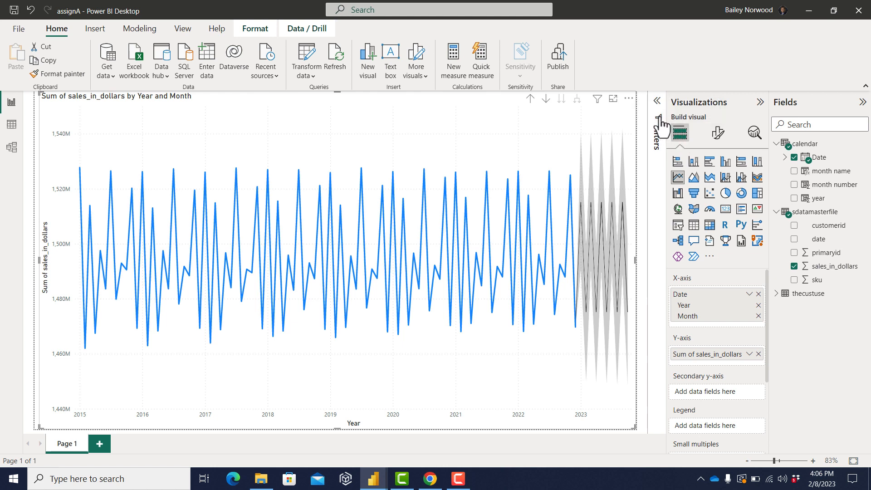
{"action": "left_click", "coordinate": [657, 103]}
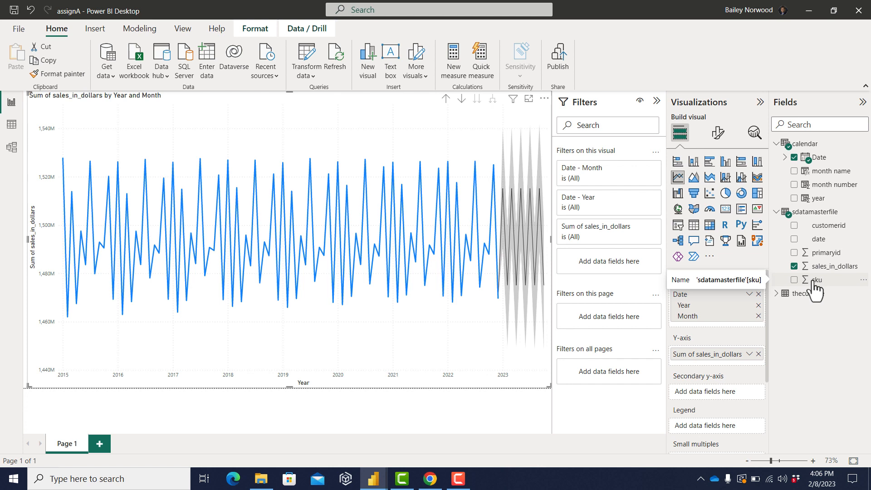
{"action": "left_click_drag", "start_coordinate": [815, 282], "coordinate": [611, 267]}
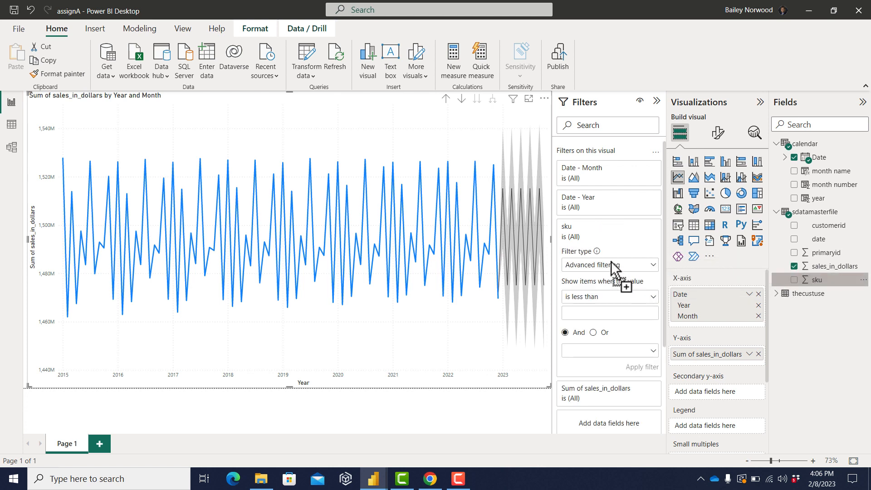
{"action": "left_click", "coordinate": [617, 266]}
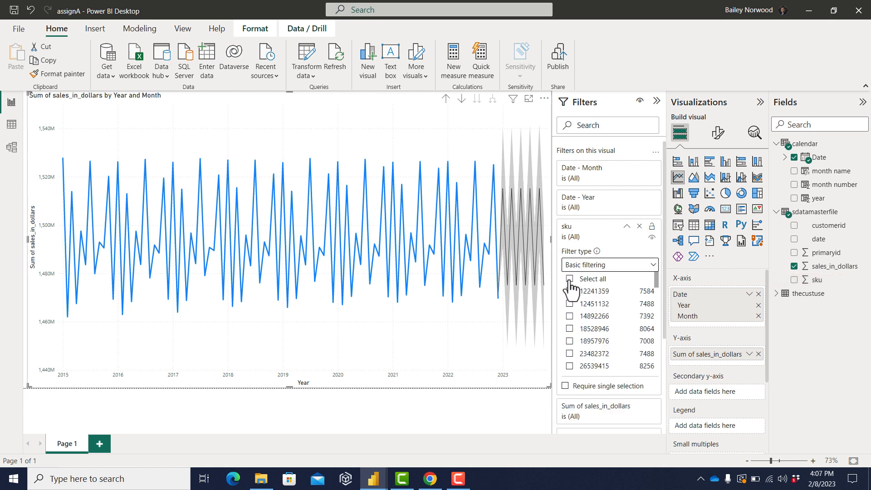
{"action": "left_click", "coordinate": [570, 328]}
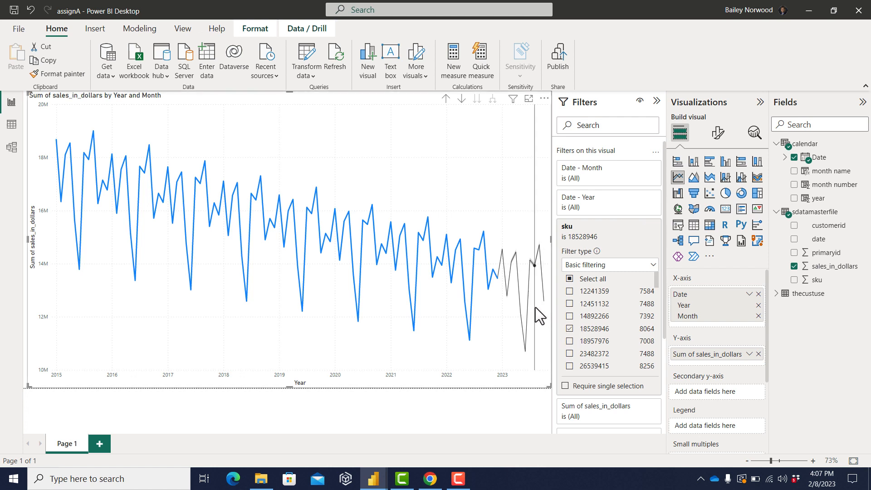
Step: Inspect the 2023 forecast points for the filtered sku, show the chart's data as a table, and look for its forecast rows
{"action": "mouse_move", "coordinate": [532, 307]}
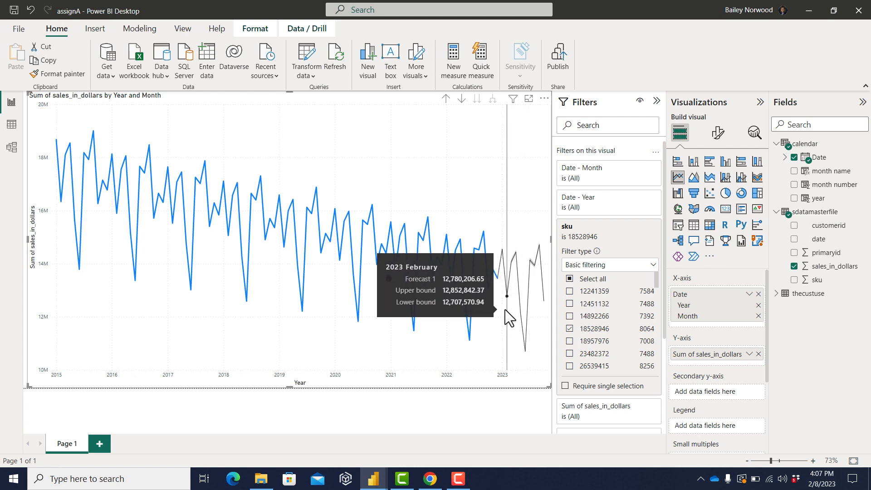
{"action": "left_click", "coordinate": [544, 99]}
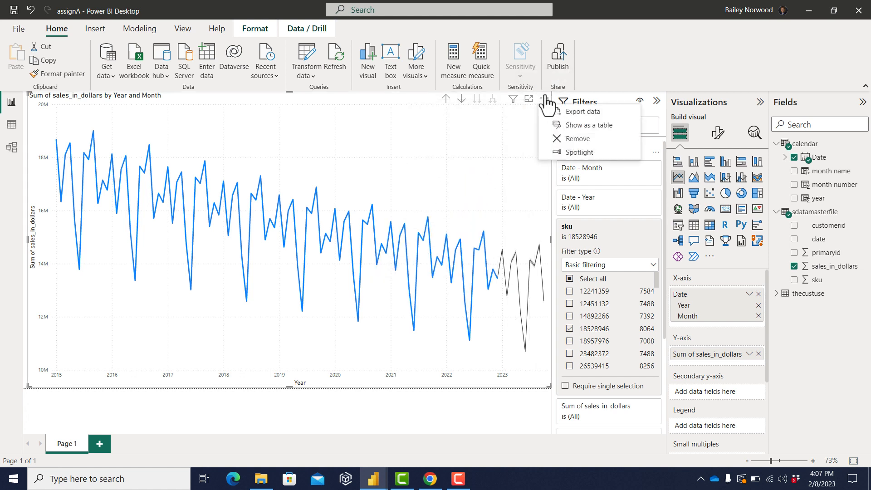
{"action": "left_click", "coordinate": [556, 126]}
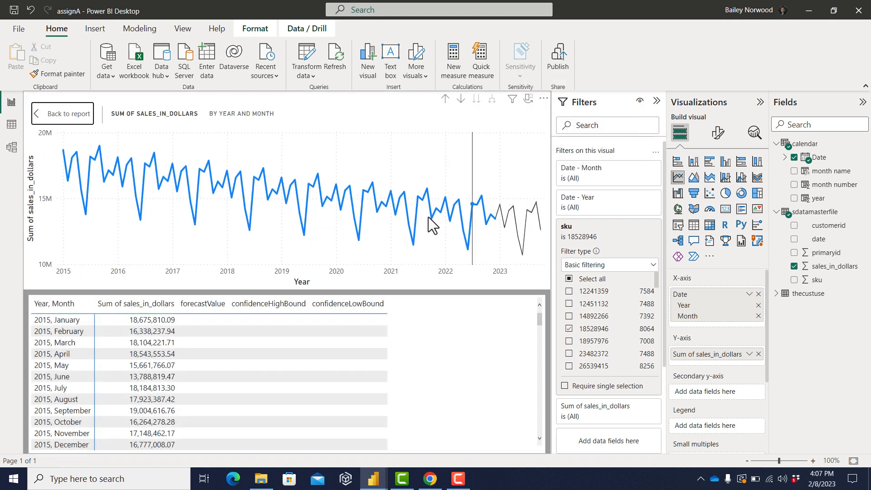
{"action": "scroll", "coordinate": [225, 364], "scroll_direction": "down", "scroll_amount": 20}
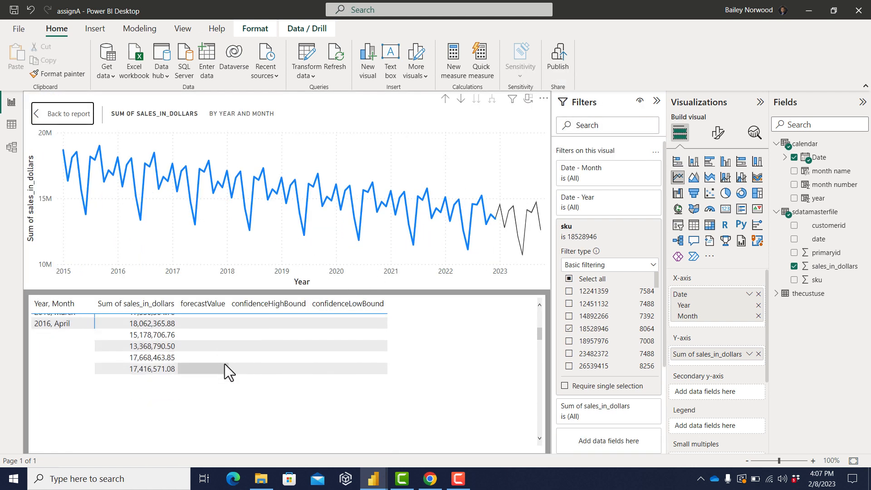